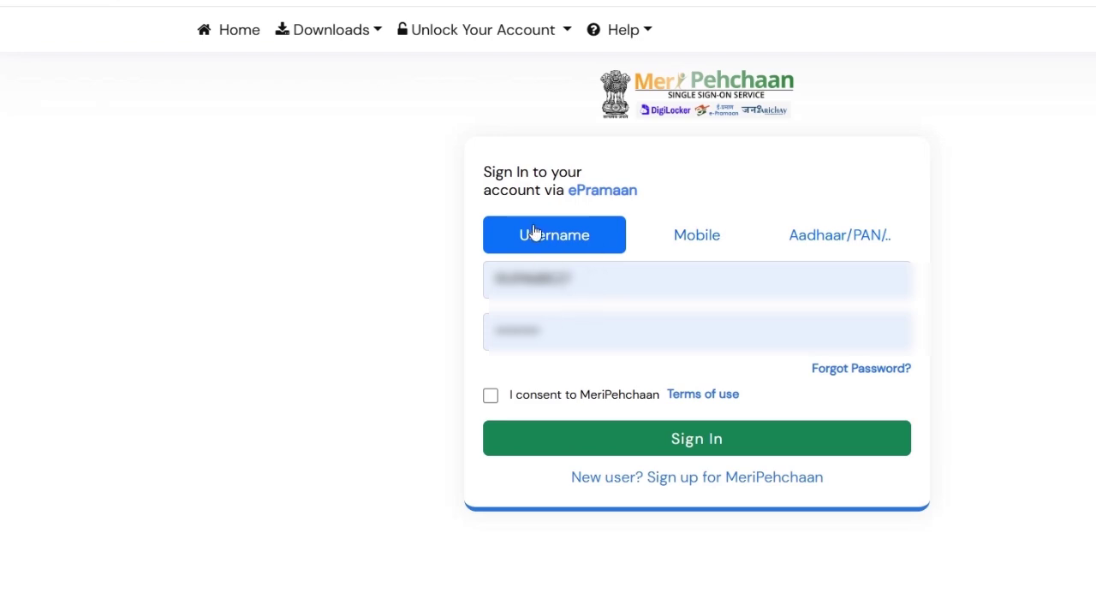
# - Sign in to MeriPehchaan with the username option, consent to the terms of use and allow sharing of the personal identity information
pyautogui.click(613, 237)
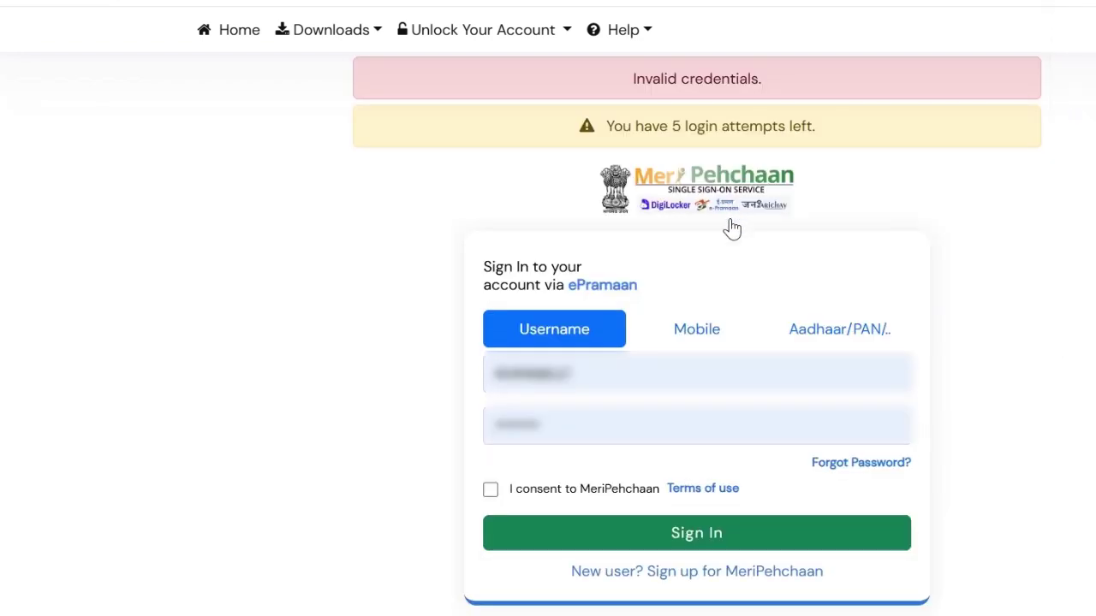
pyautogui.click(494, 485)
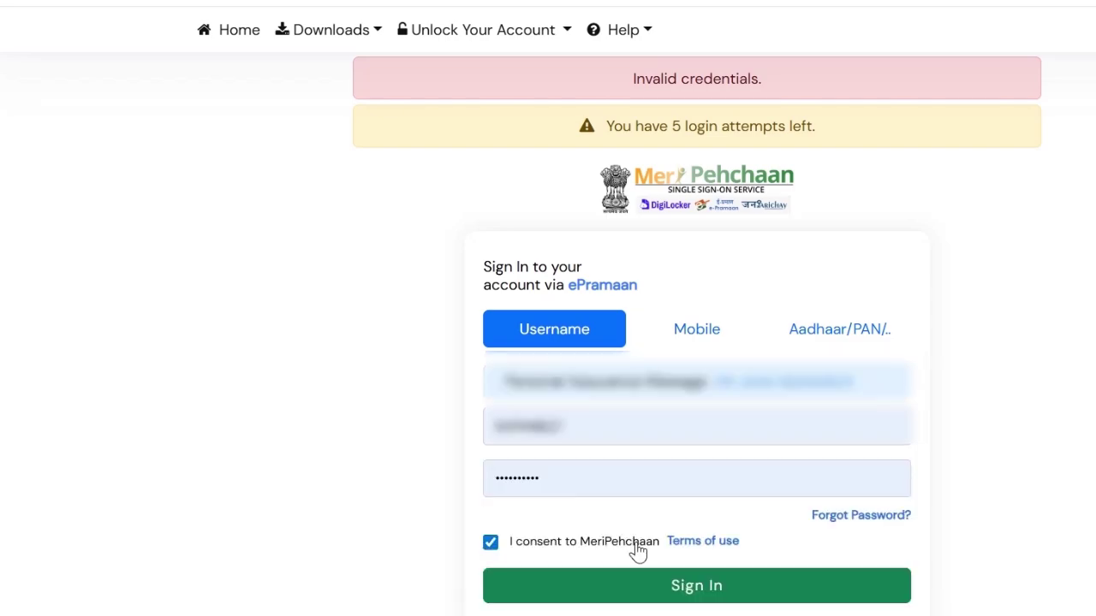
pyautogui.click(657, 586)
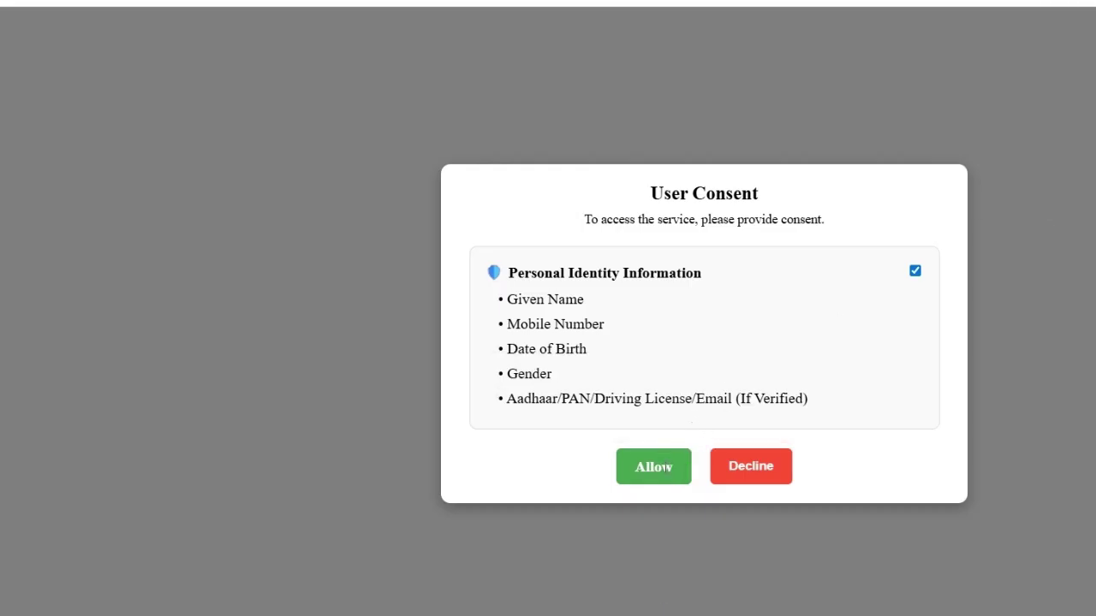
pyautogui.click(654, 470)
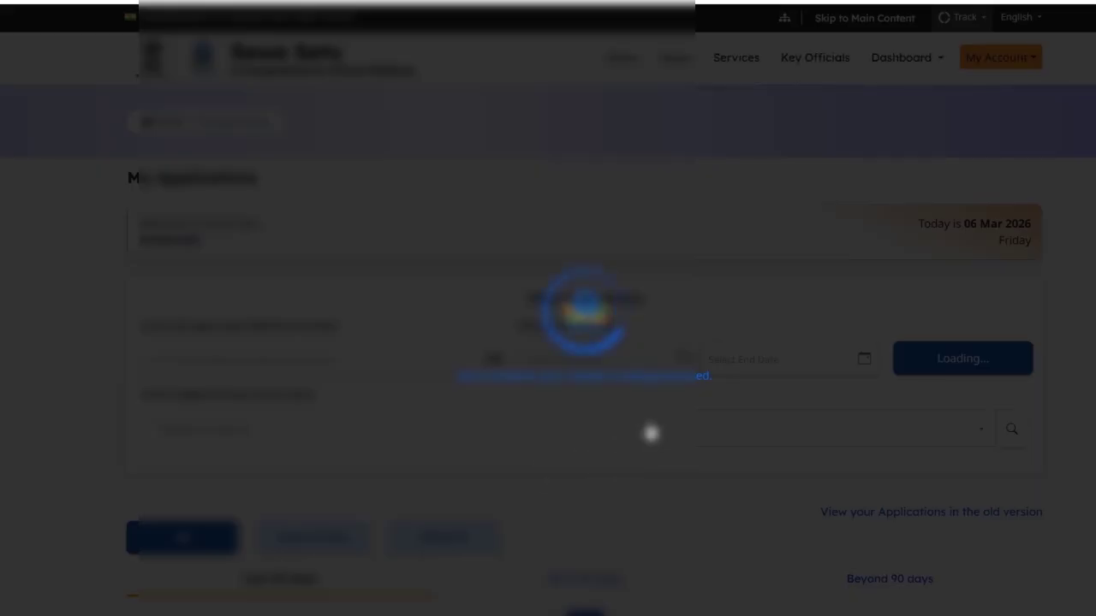
# - Open the old version of the My Applications page
pyautogui.scroll(-8, 770, 429)
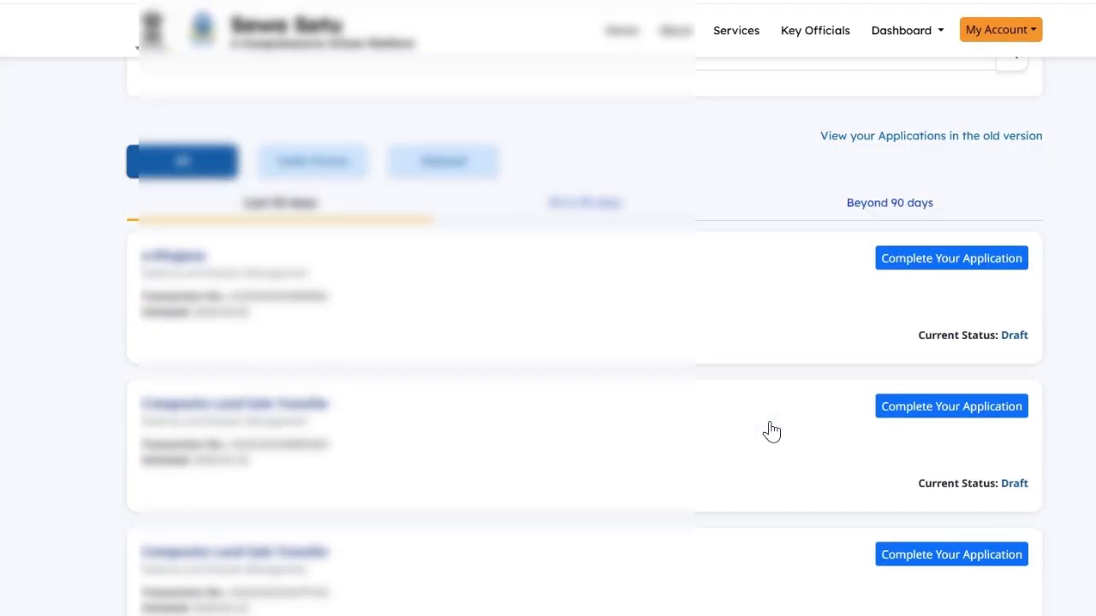
pyautogui.scroll(6, 770, 429)
pyautogui.scroll(2, 771, 431)
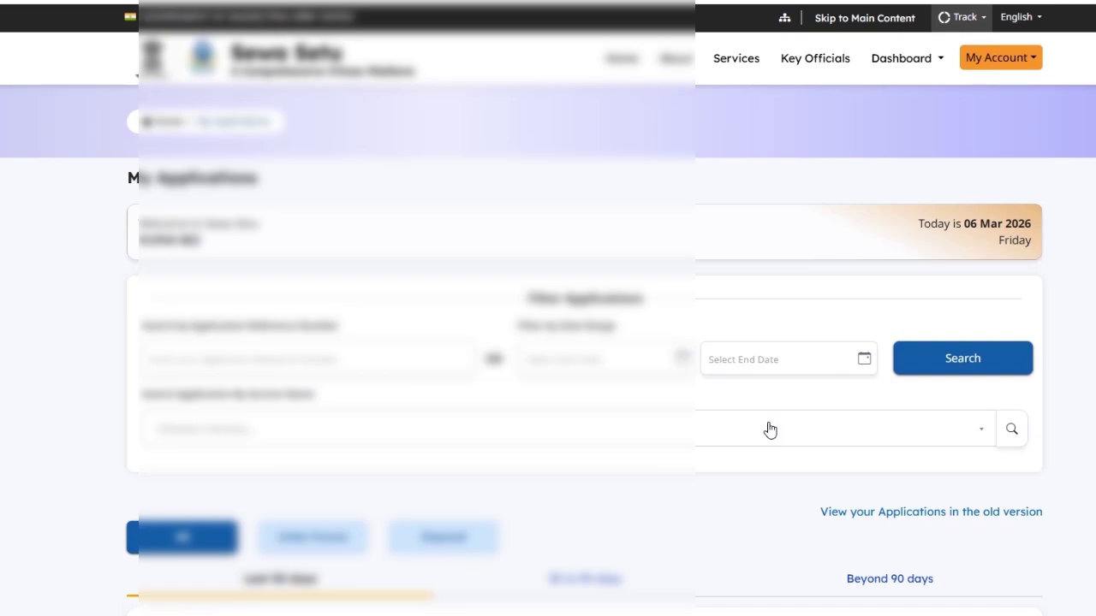
pyautogui.scroll(-4, 770, 430)
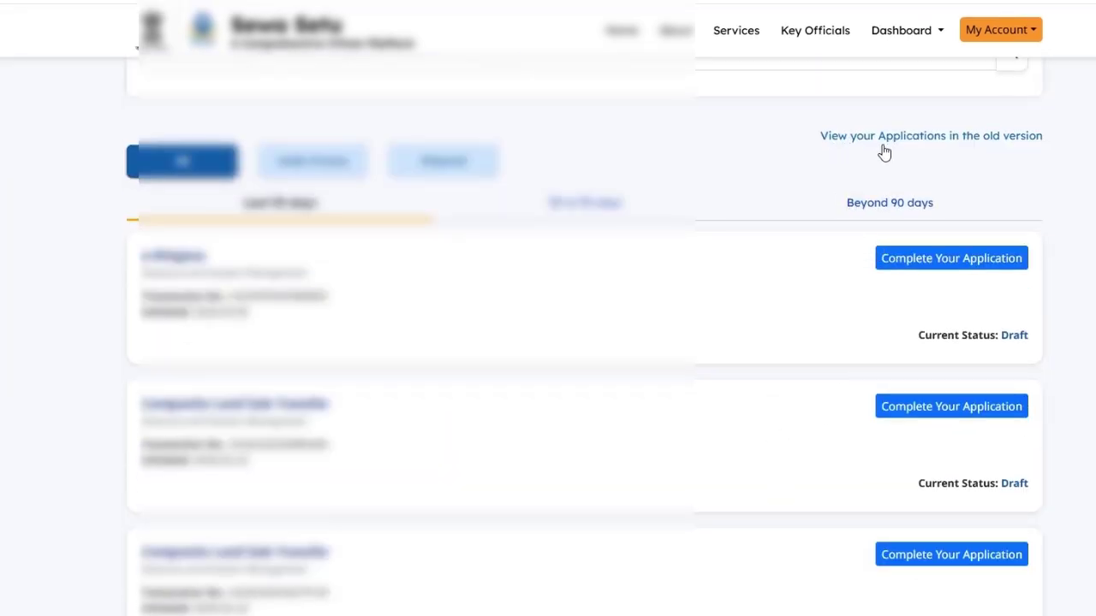
pyautogui.scroll(5, 884, 152)
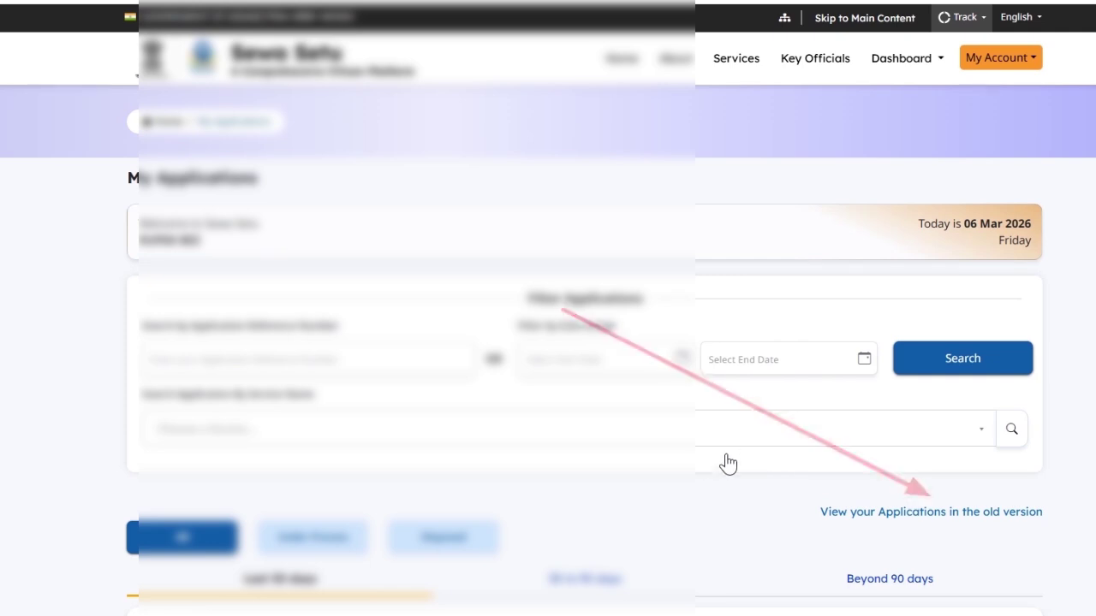
pyautogui.click(869, 513)
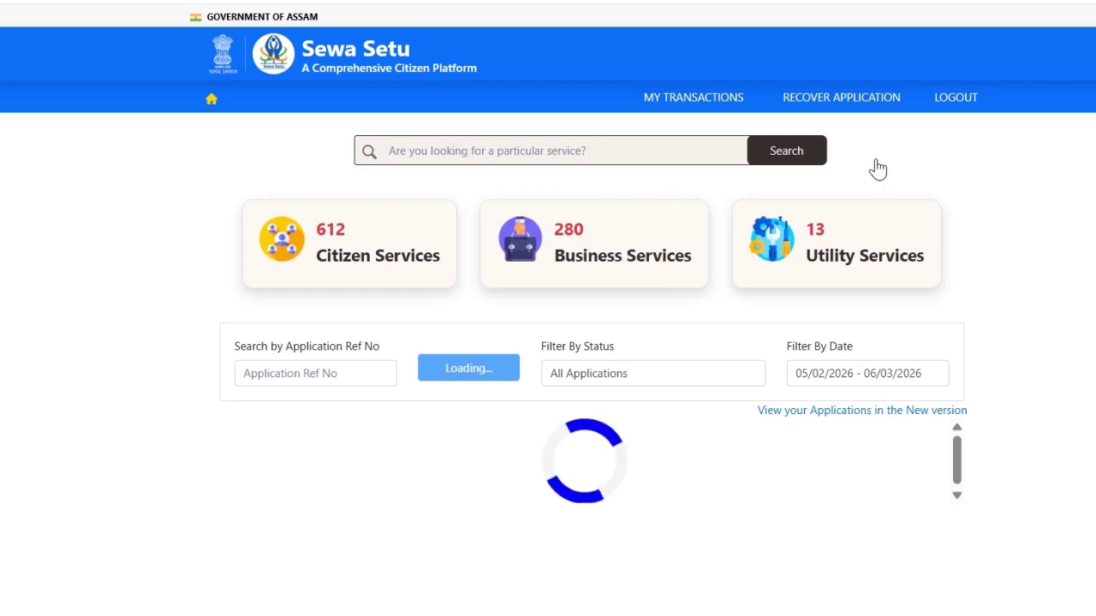
# - Search the services for "non creamy layer" using the suggestion "Issuance of Non Creamy Layer Certificate"
pyautogui.click(550, 156)
pyautogui.write('n')
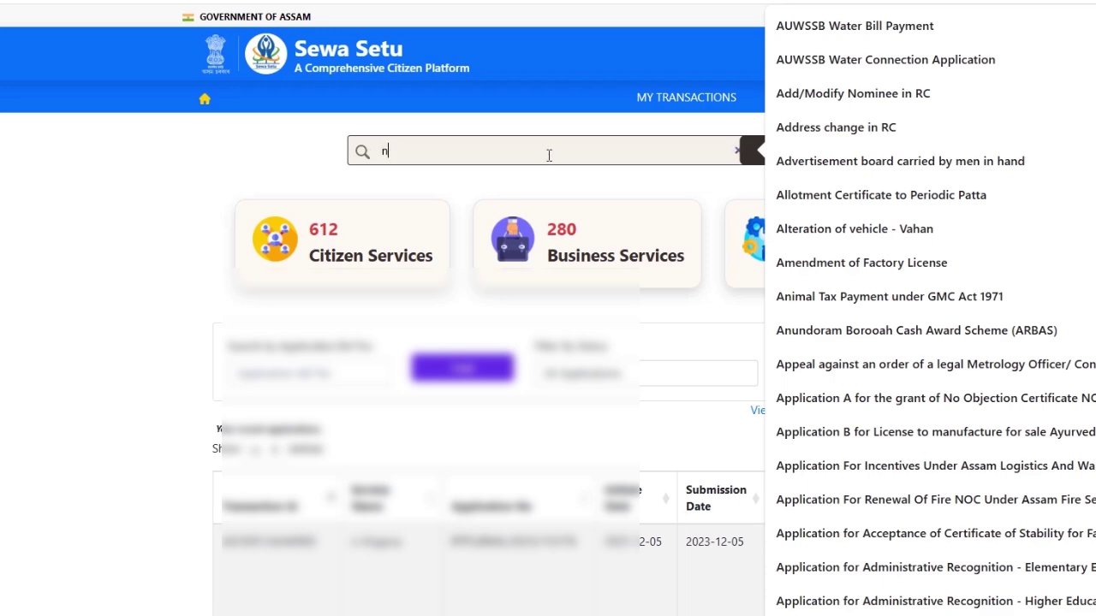
pyautogui.write('on creamy layer')
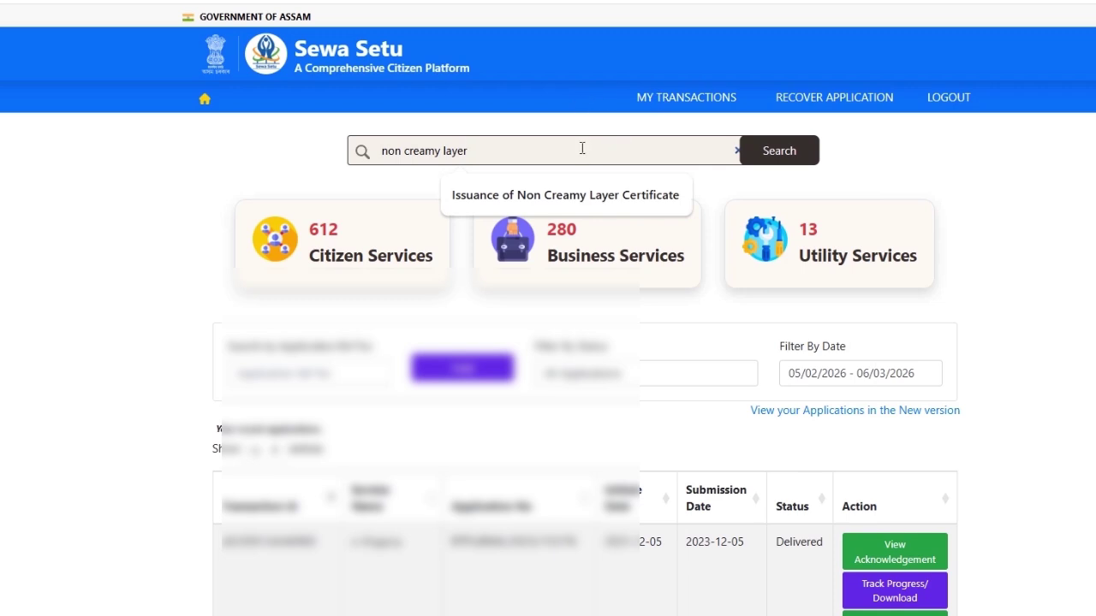
pyautogui.click(518, 197)
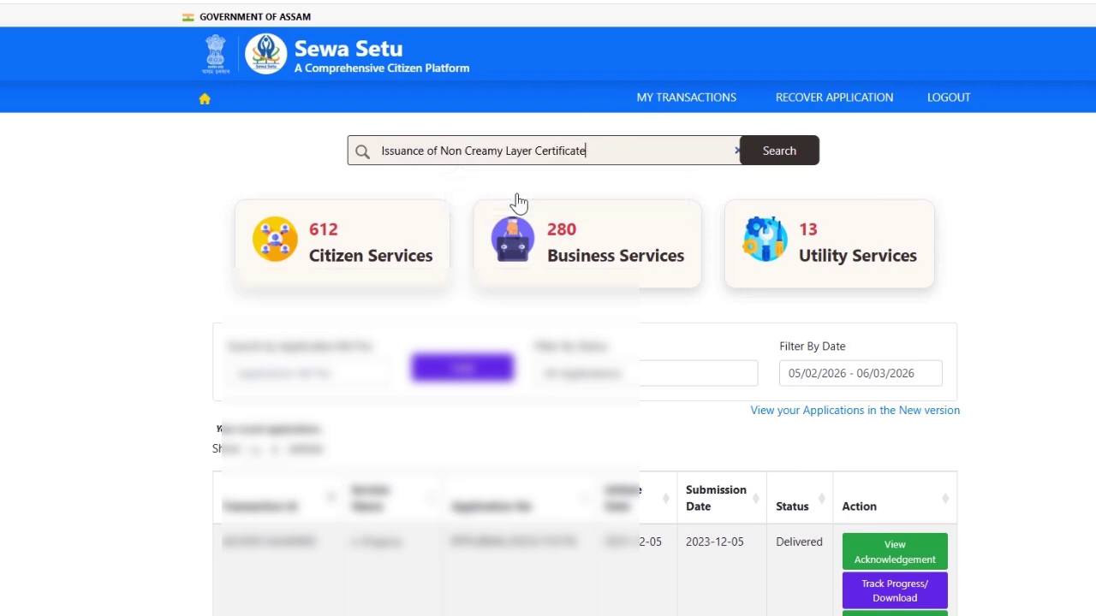
pyautogui.click(778, 151)
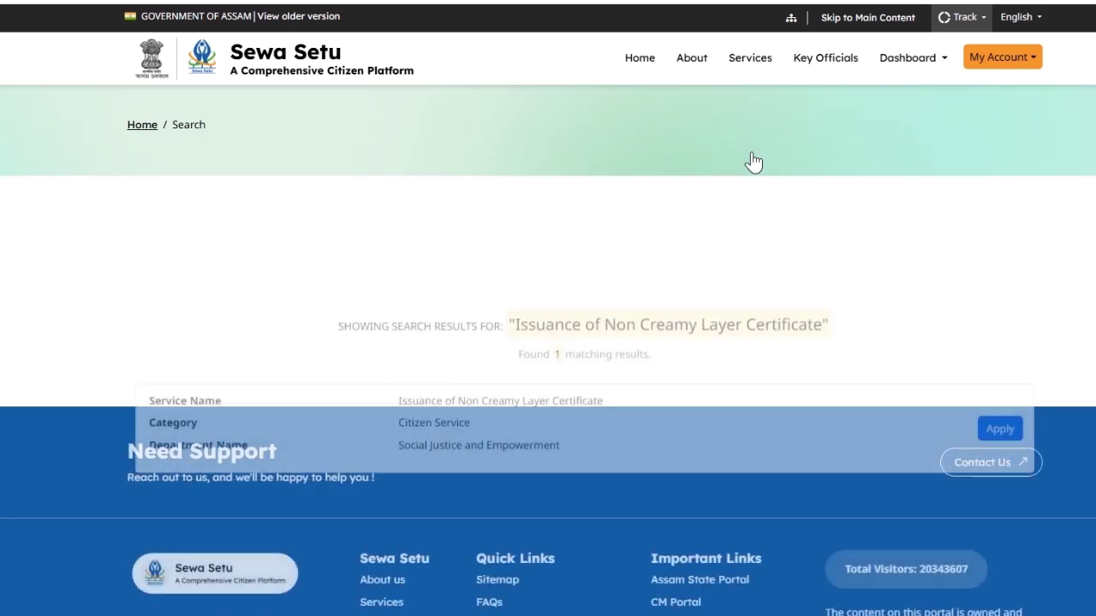
# - Open the service page of the Issuance of Non Creamy Layer Certificate from the search results
pyautogui.moveTo(159, 304); pyautogui.dragTo(551, 355)
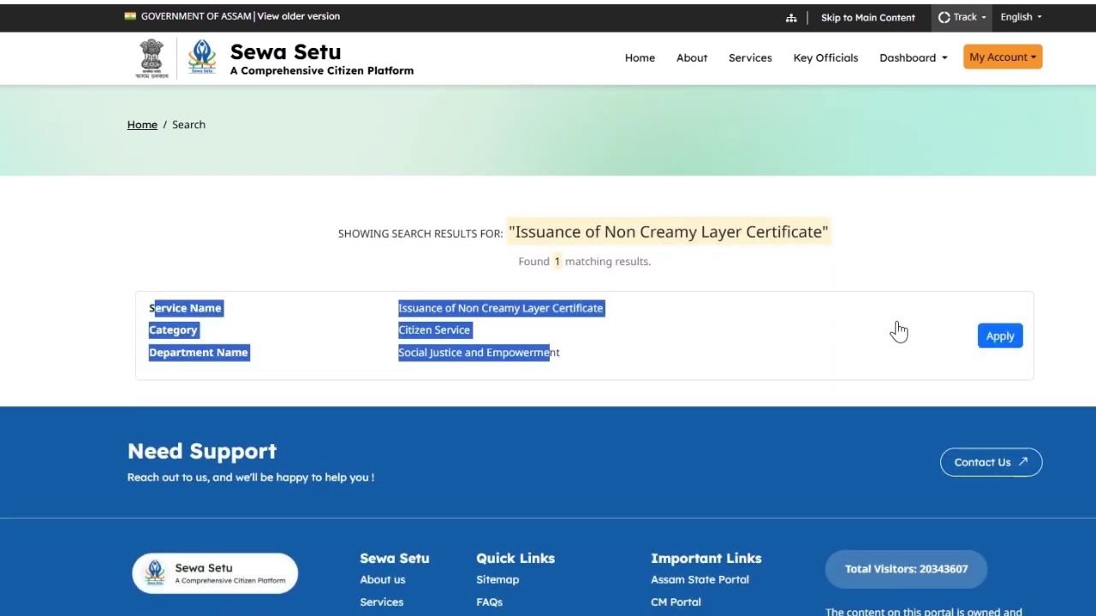
pyautogui.click(974, 338)
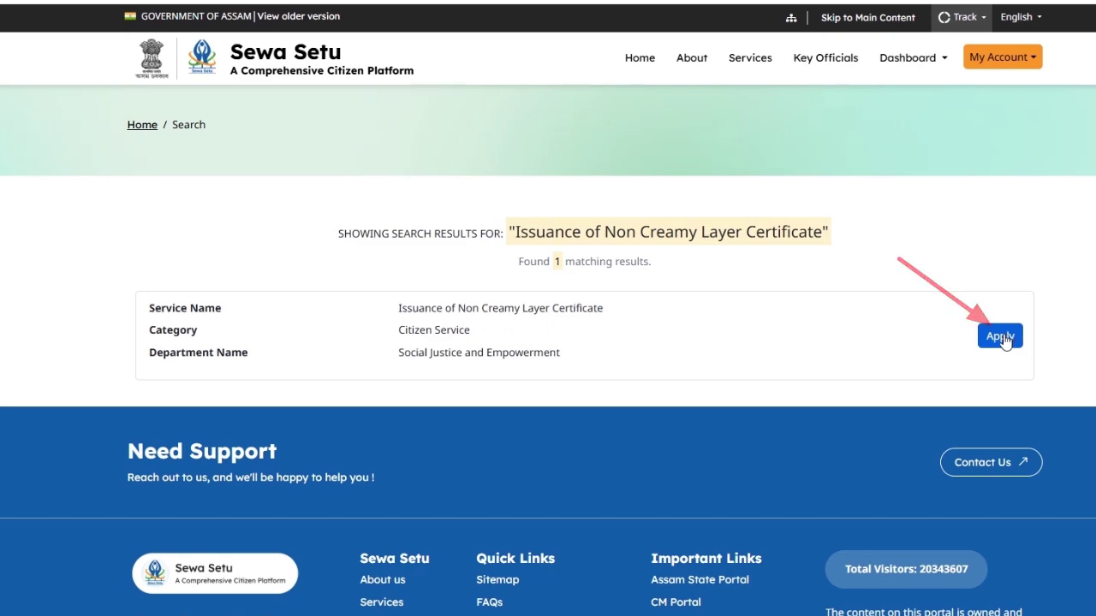
pyautogui.click(1006, 339)
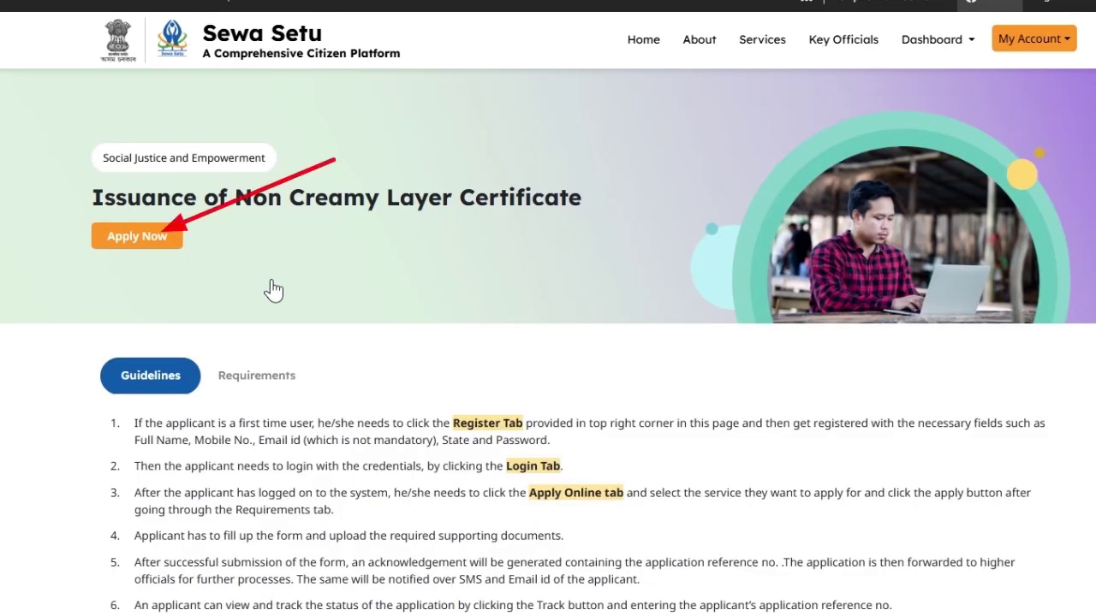
# - Review the service's guidelines and requirements, going through each of the supporting documents
pyautogui.scroll(-3, 249, 208)
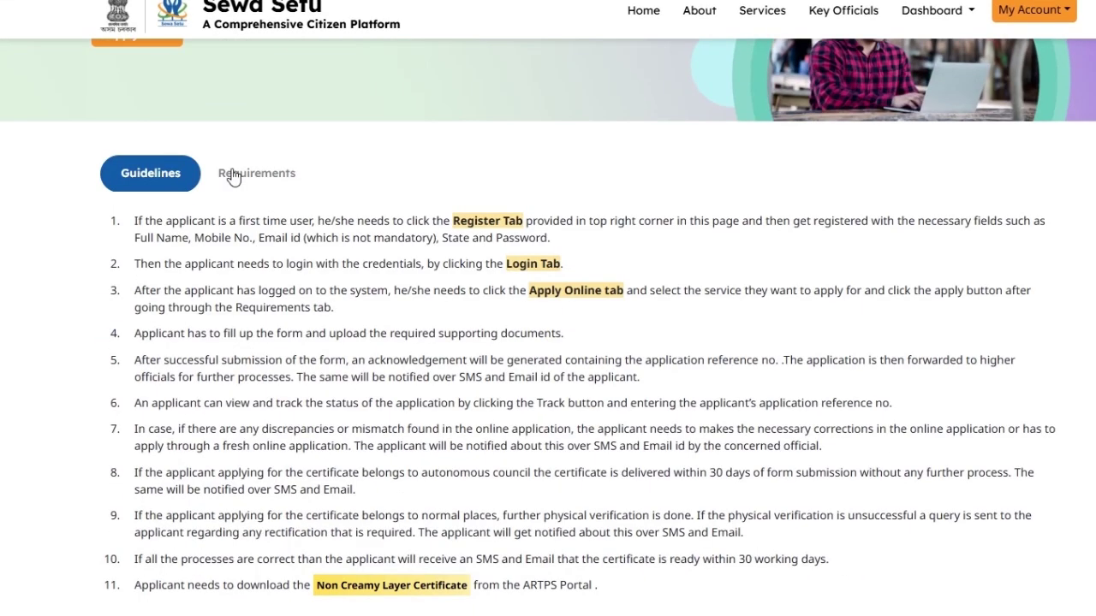
pyautogui.click(228, 172)
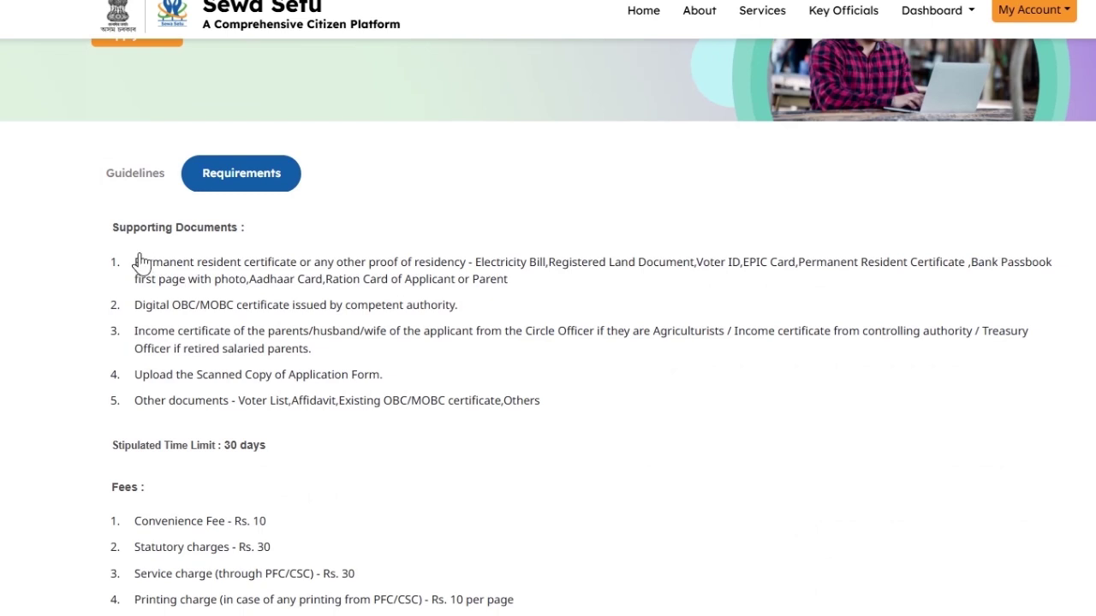
pyautogui.moveTo(141, 261); pyautogui.dragTo(634, 273)
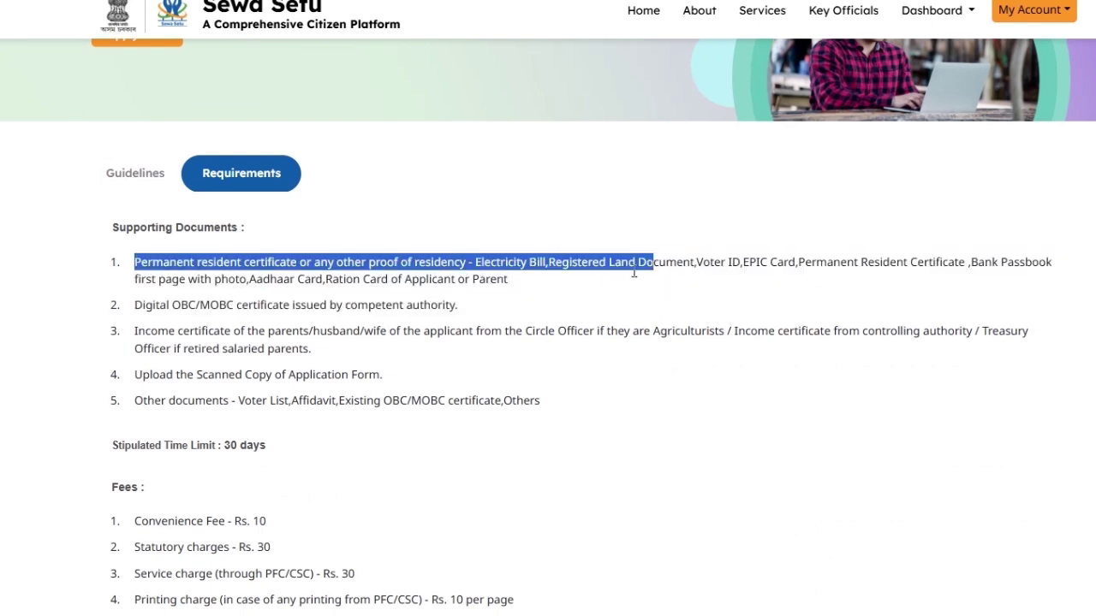
pyautogui.moveTo(172, 301); pyautogui.dragTo(265, 305)
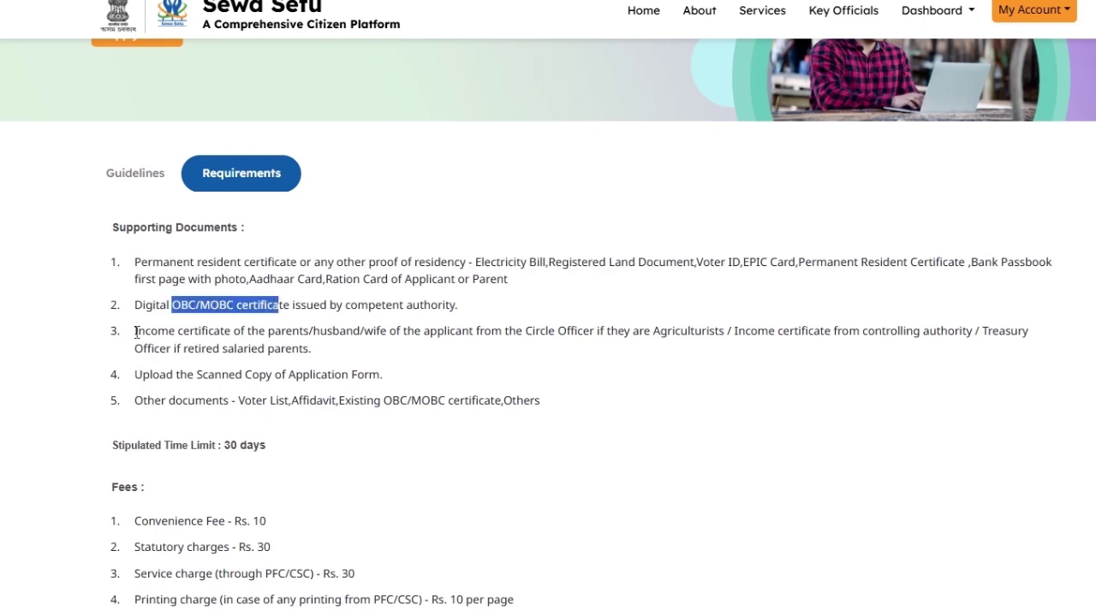
pyautogui.moveTo(135, 331); pyautogui.dragTo(402, 333)
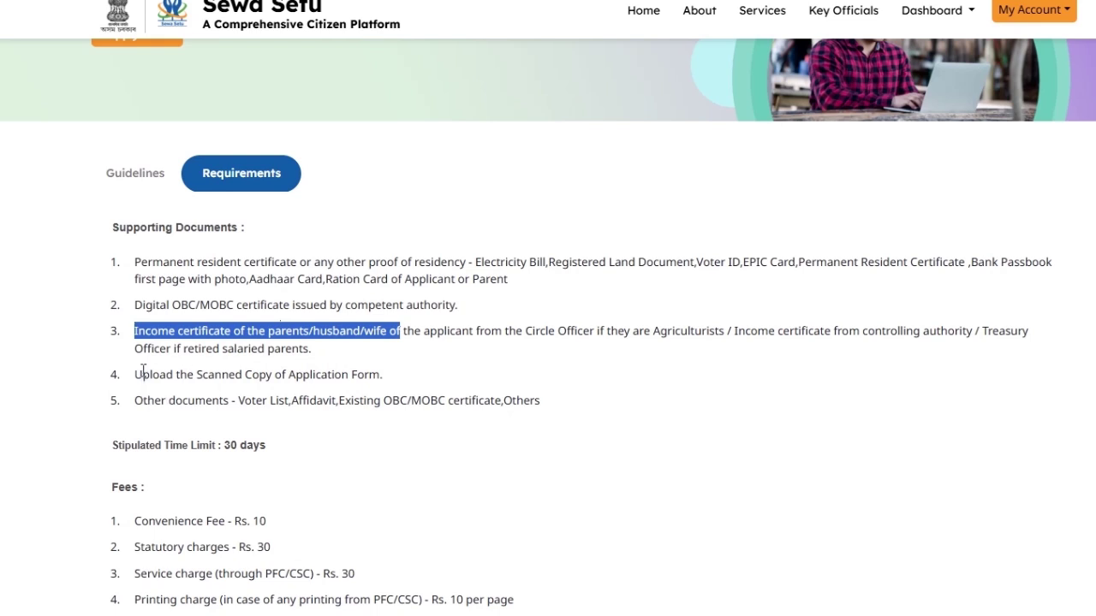
pyautogui.moveTo(143, 374); pyautogui.dragTo(369, 374)
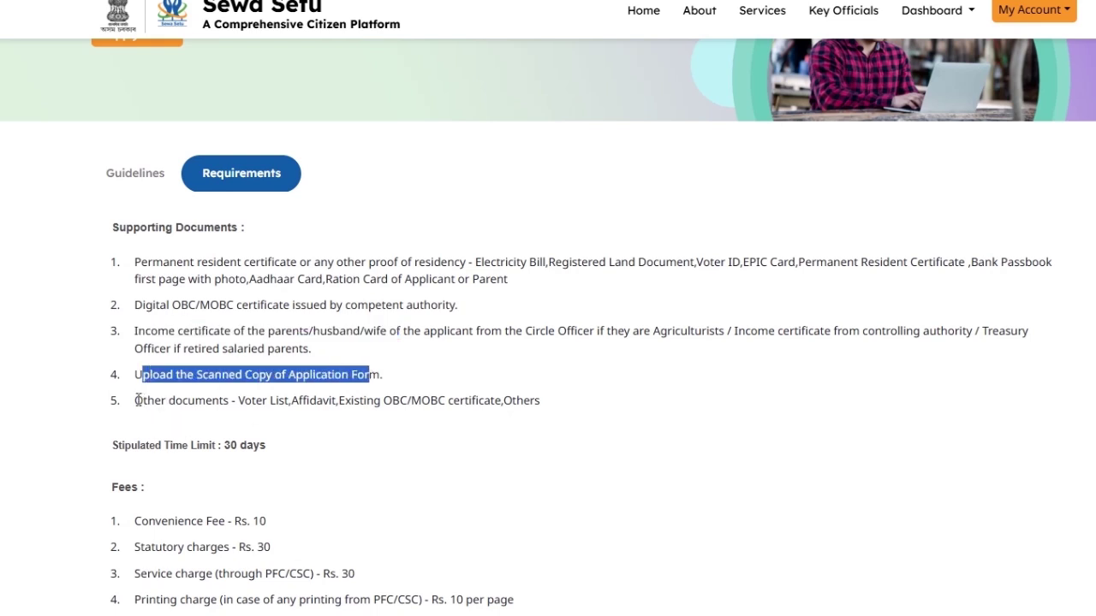
pyautogui.moveTo(135, 400); pyautogui.dragTo(525, 408)
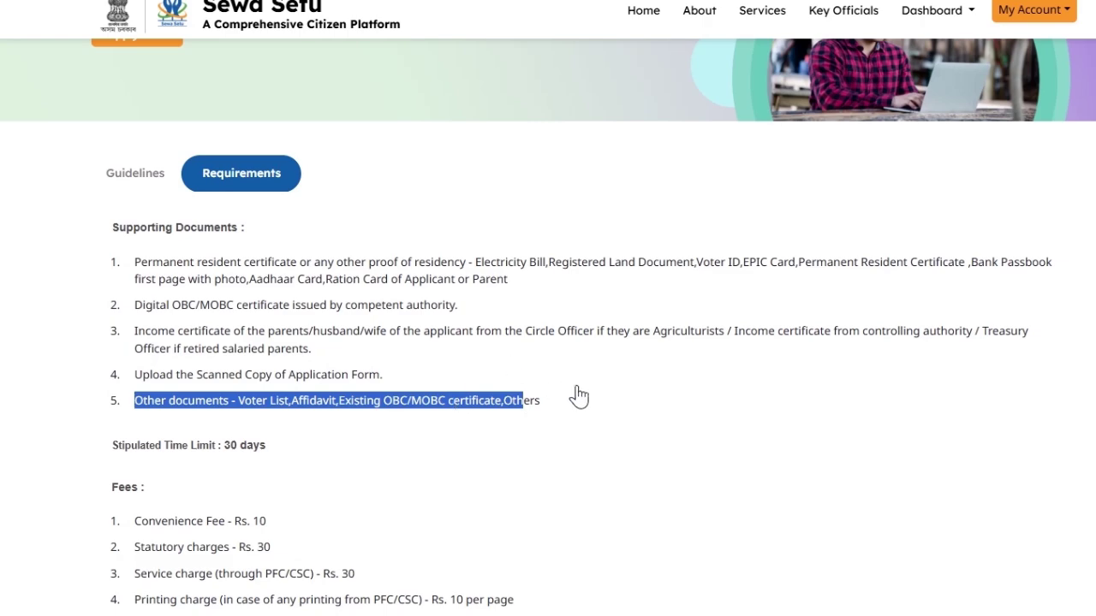
# - Start a new application for the Issuance of Non Creamy Layer Certificate
pyautogui.scroll(3, 579, 396)
pyautogui.click(166, 291)
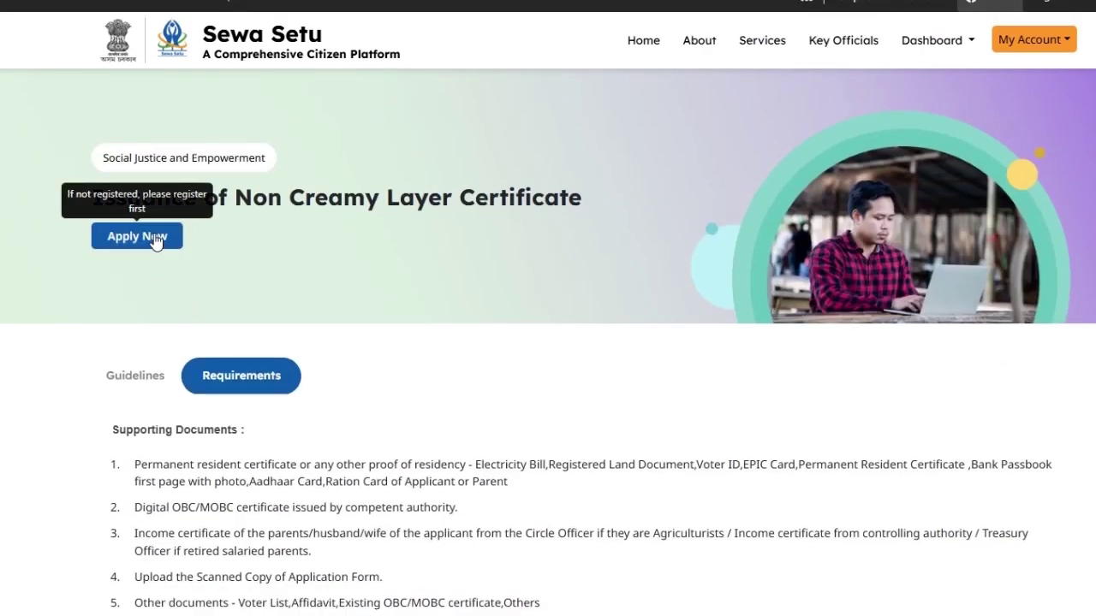
pyautogui.click(155, 238)
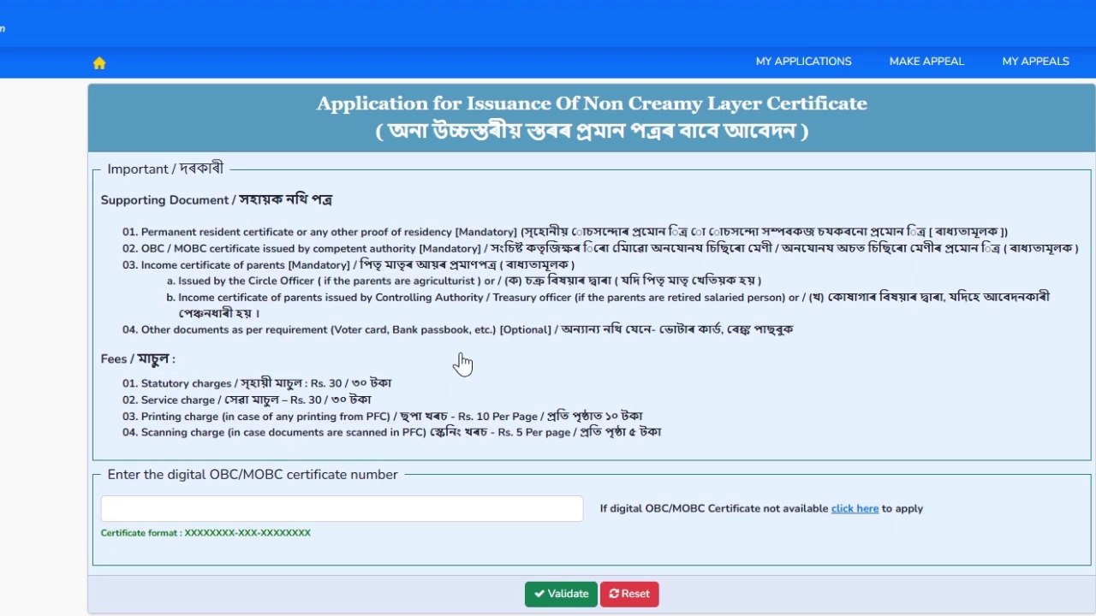
# - Check the listed fees, then enter the digital OBC/MOBC certificate number and validate it
pyautogui.moveTo(158, 383); pyautogui.dragTo(406, 470)
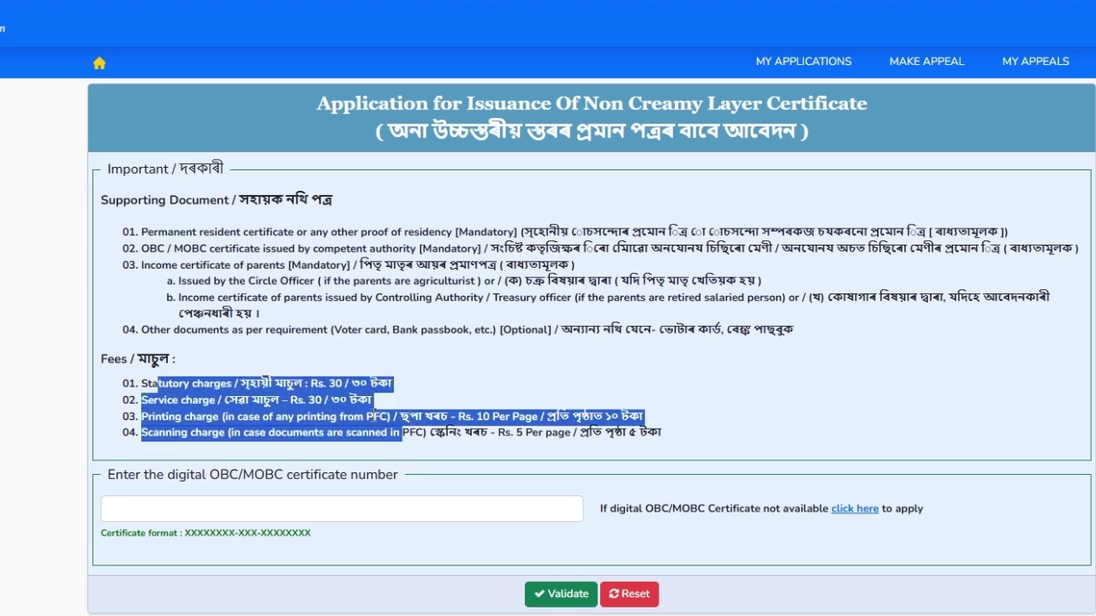
pyautogui.moveTo(117, 475); pyautogui.dragTo(399, 479)
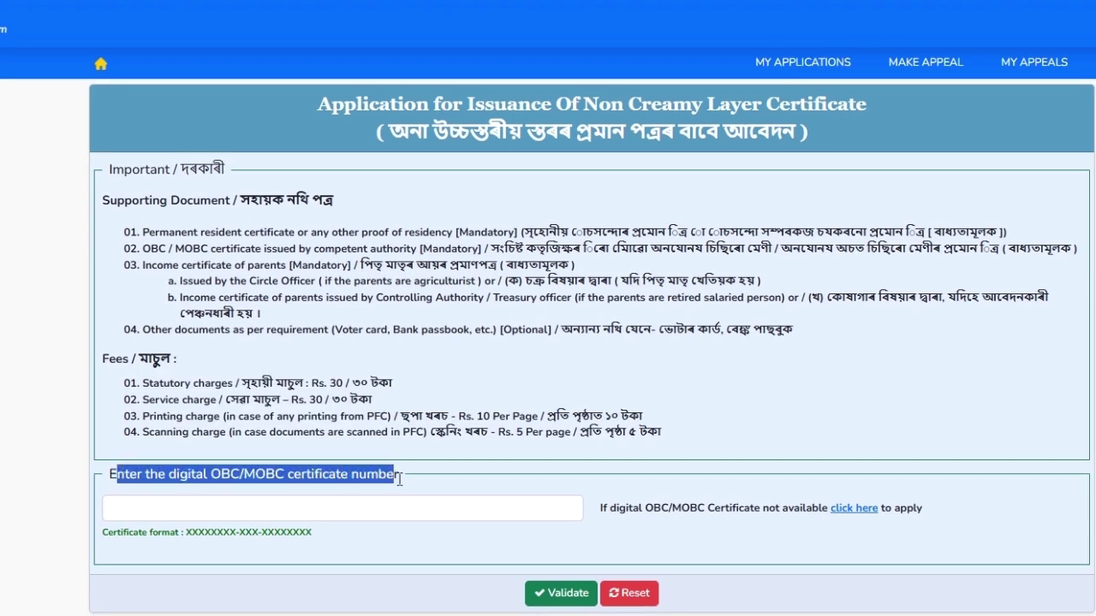
pyautogui.click(150, 514)
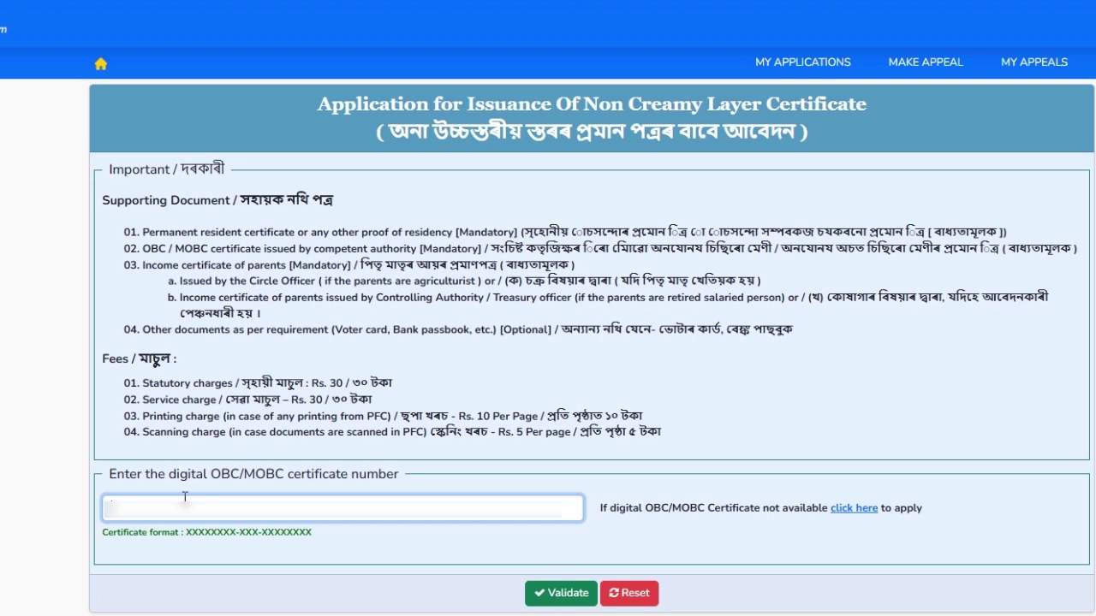
pyautogui.hotkey('ctrl', 'v')
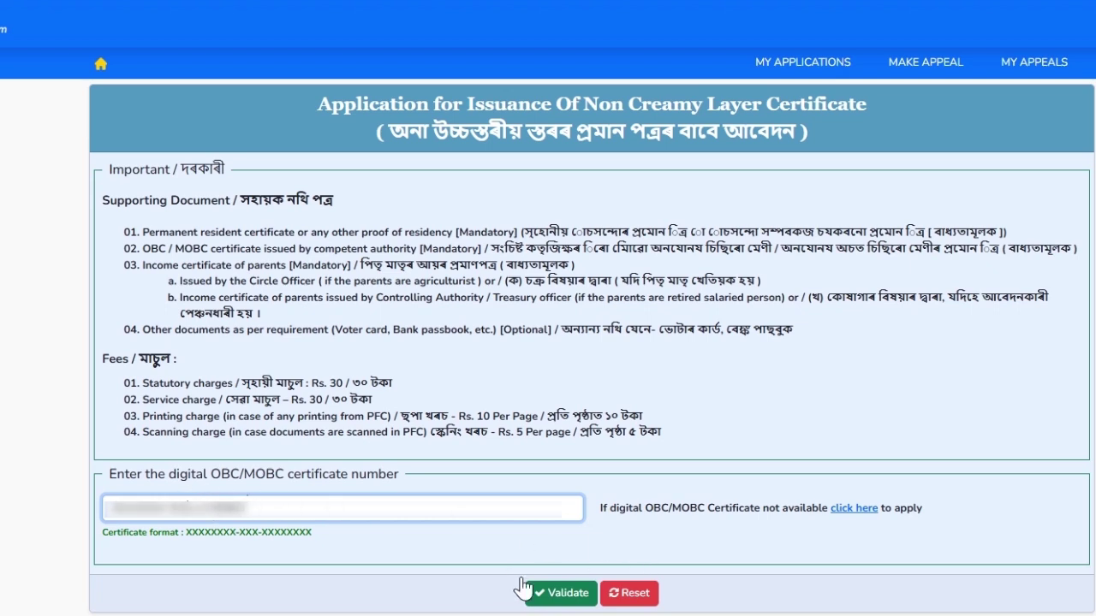
pyautogui.click(561, 590)
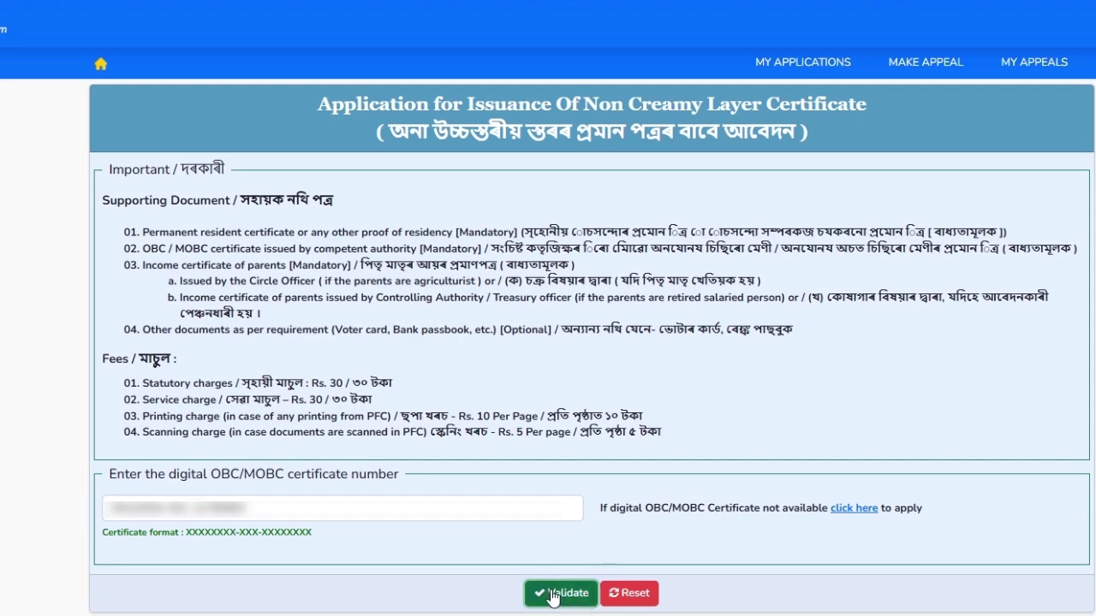
pyautogui.click(550, 594)
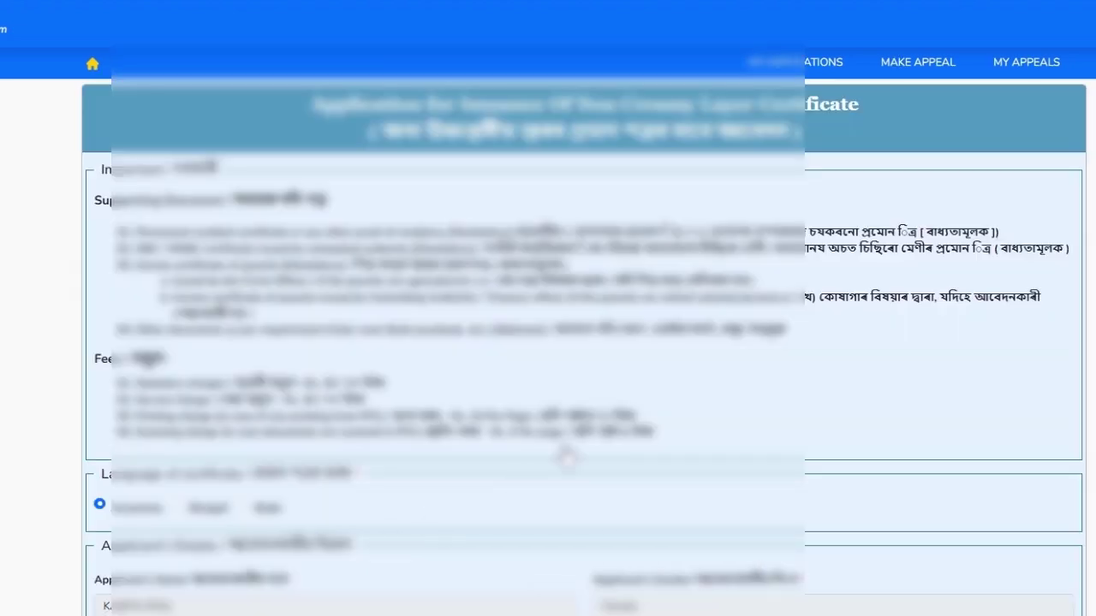
# - Review the certificate language options Assamese, Bengali and Bodo in the application form
pyautogui.scroll(-2, 385, 411)
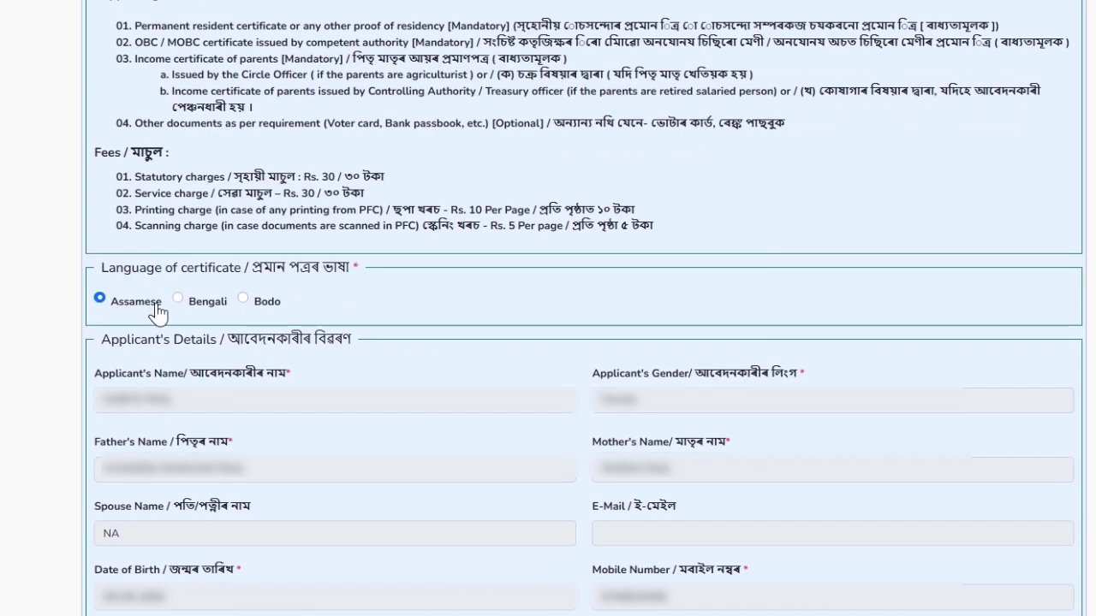
pyautogui.moveTo(115, 268); pyautogui.dragTo(262, 269)
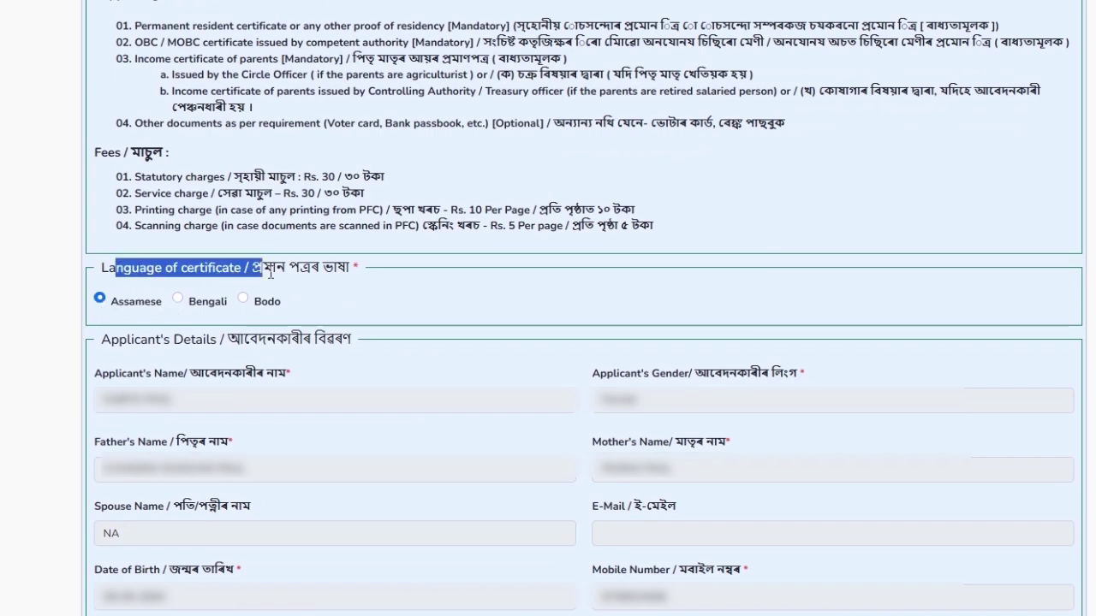
pyautogui.click(114, 308)
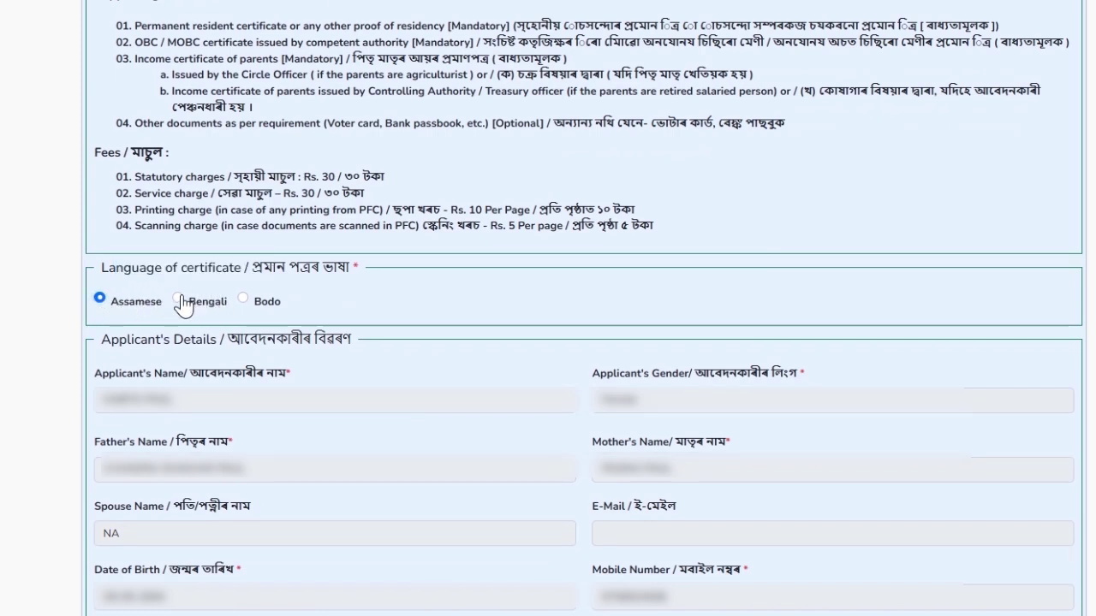
pyautogui.click(179, 300)
pyautogui.click(245, 301)
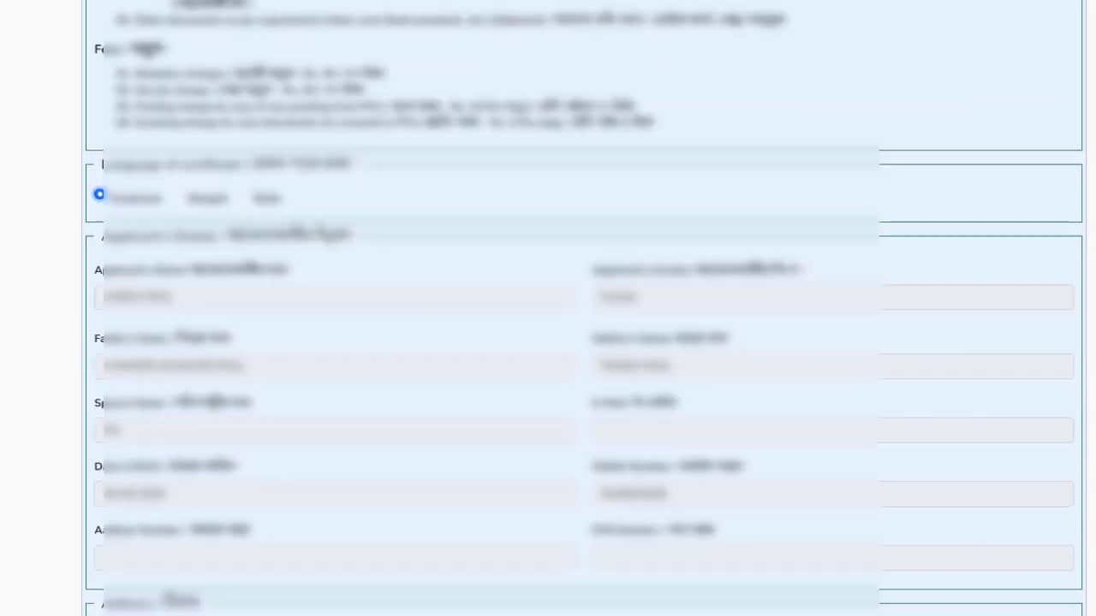
# - Review the applicant's details section, from name, gender and parents' names to the date of birth, mobile number and Aadhaar number fields
pyautogui.scroll(-2, 296, 239)
pyautogui.scroll(4, 294, 232)
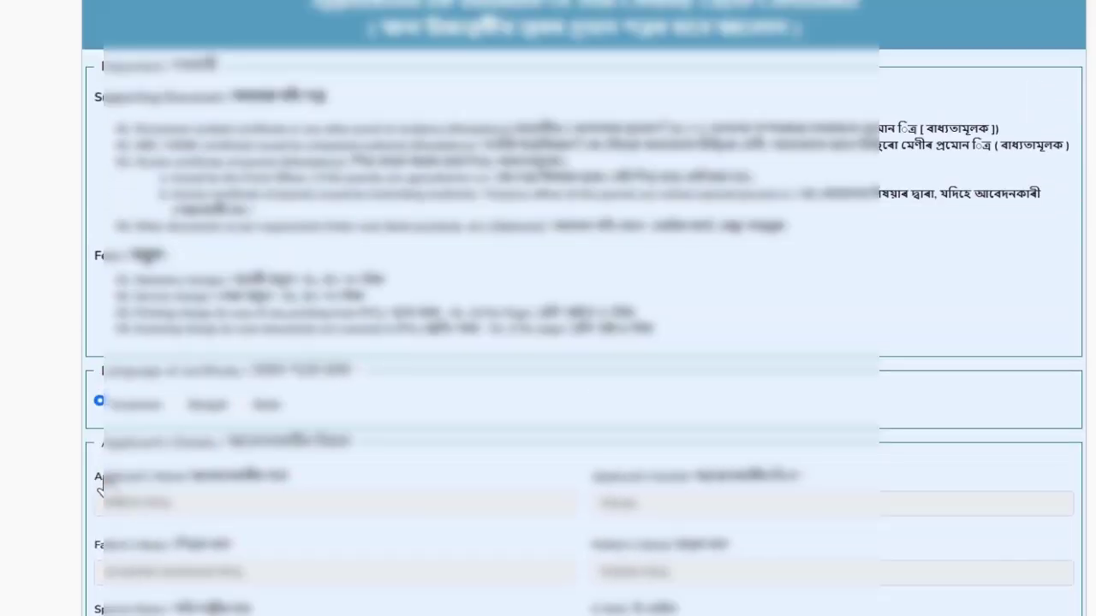
pyautogui.moveTo(92, 477); pyautogui.dragTo(255, 477)
pyautogui.moveTo(592, 476); pyautogui.dragTo(722, 478)
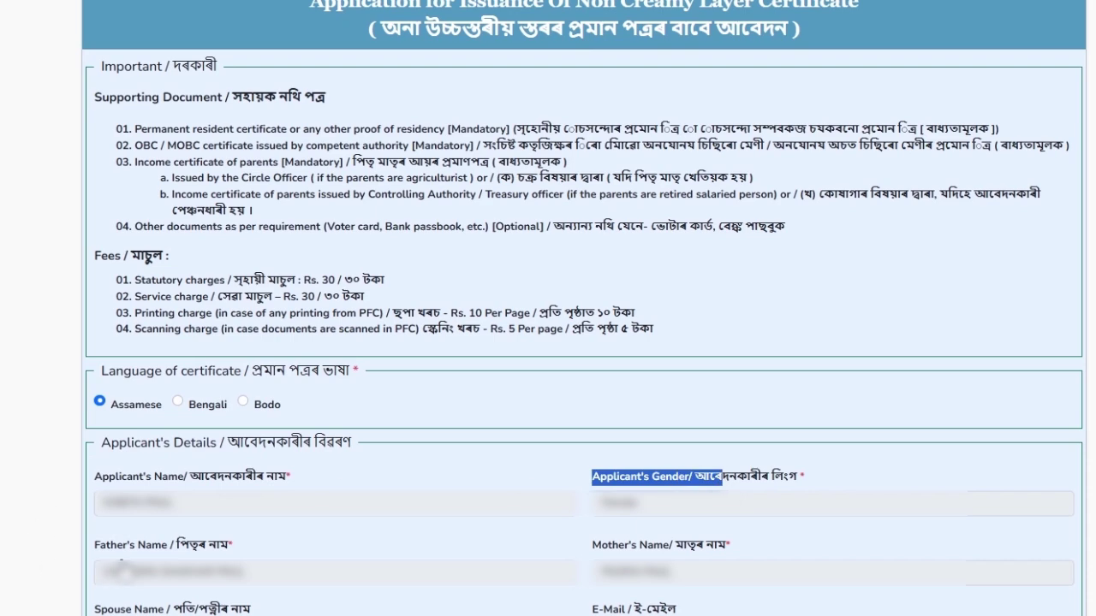
pyautogui.moveTo(107, 548); pyautogui.dragTo(281, 549)
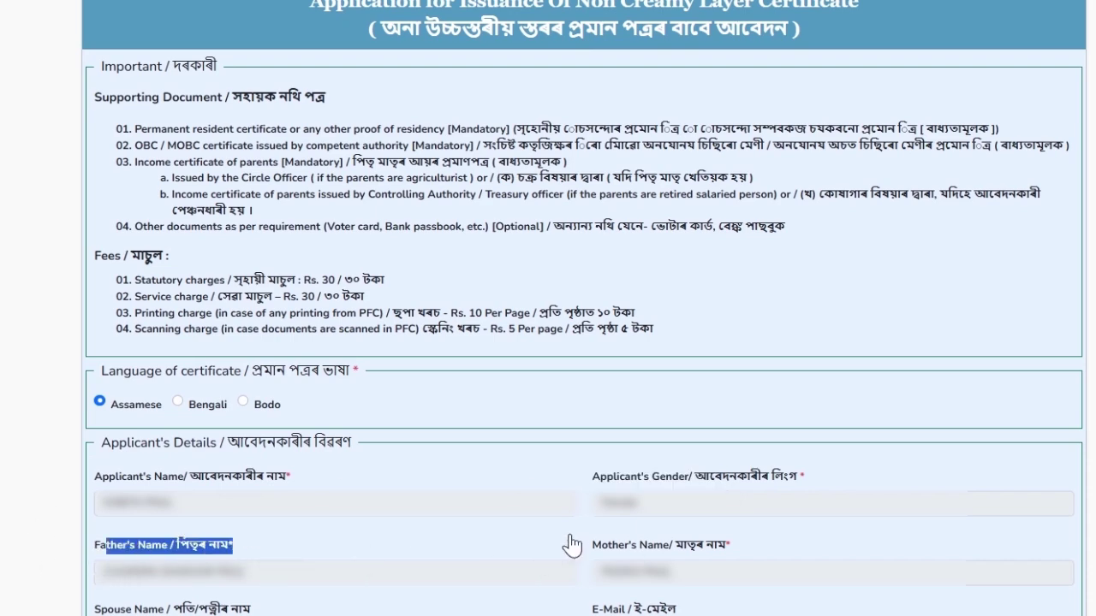
pyautogui.moveTo(571, 543); pyautogui.dragTo(731, 548)
pyautogui.scroll(-4, 477, 510)
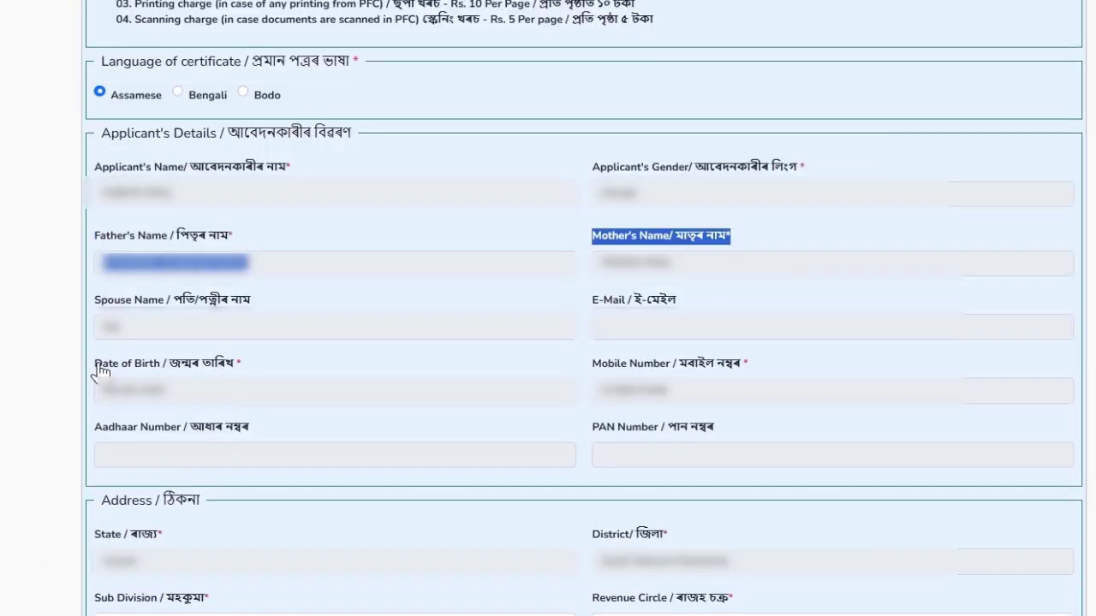
pyautogui.moveTo(93, 365); pyautogui.dragTo(245, 367)
pyautogui.moveTo(601, 366); pyautogui.dragTo(637, 368)
pyautogui.moveTo(96, 431); pyautogui.dragTo(380, 450)
pyautogui.scroll(-4, 368, 441)
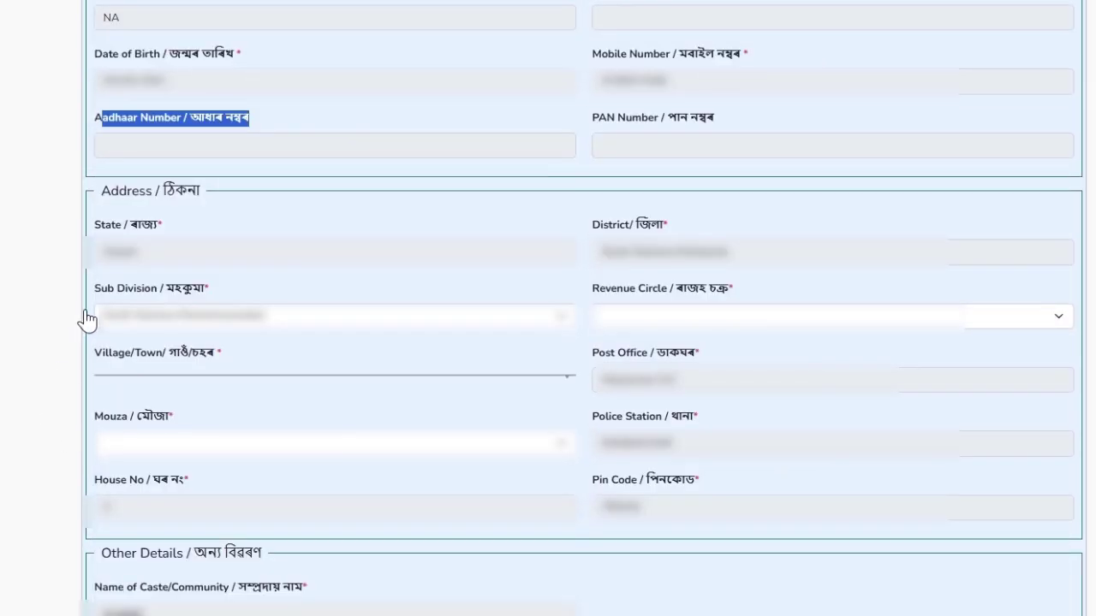
# - Select the applicant's sub division and revenue circle in the address section
pyautogui.moveTo(95, 289); pyautogui.dragTo(164, 292)
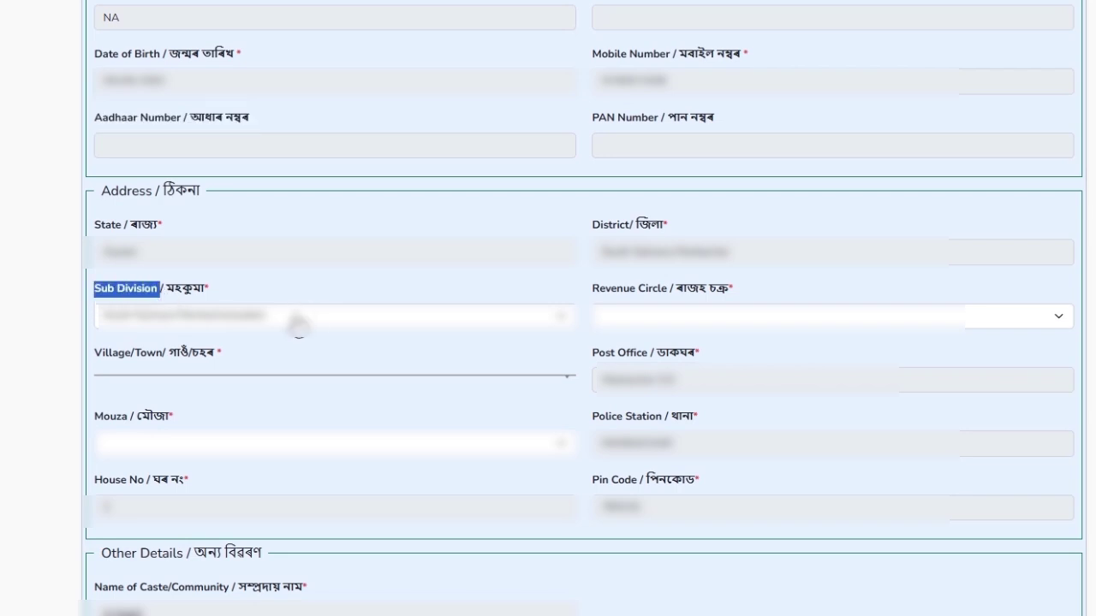
pyautogui.click(299, 325)
pyautogui.click(295, 325)
pyautogui.scroll(-3, 643, 93)
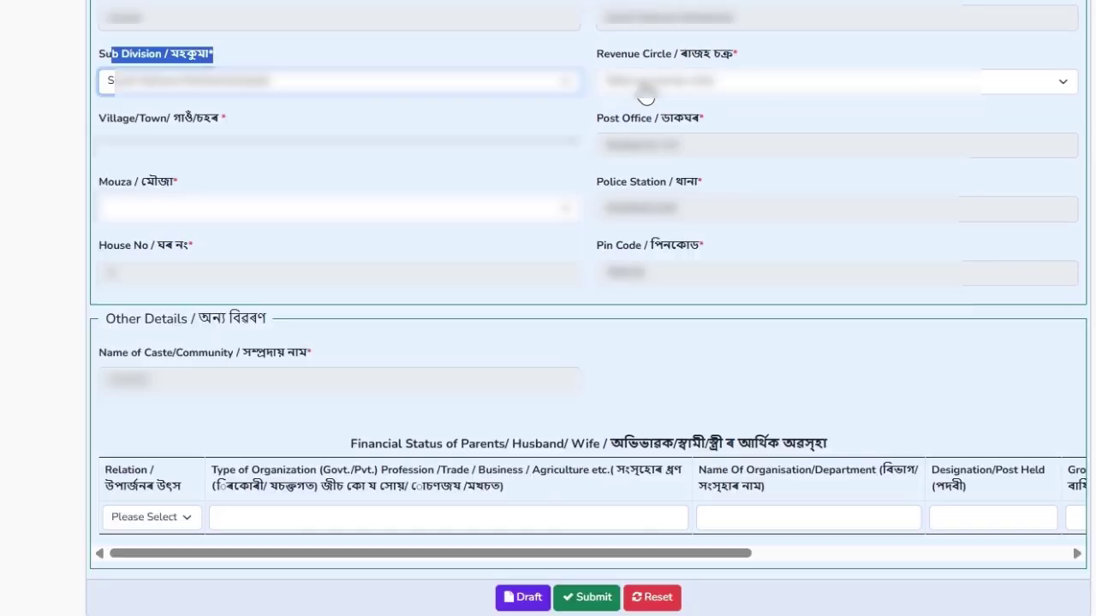
pyautogui.moveTo(603, 54); pyautogui.dragTo(737, 60)
pyautogui.click(683, 85)
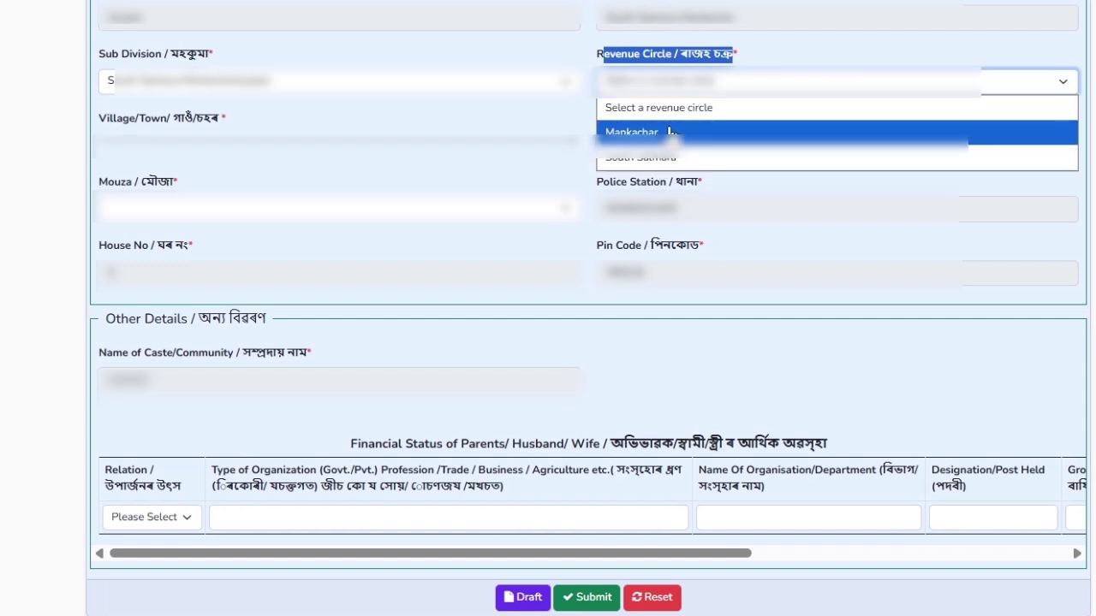
pyautogui.click(664, 131)
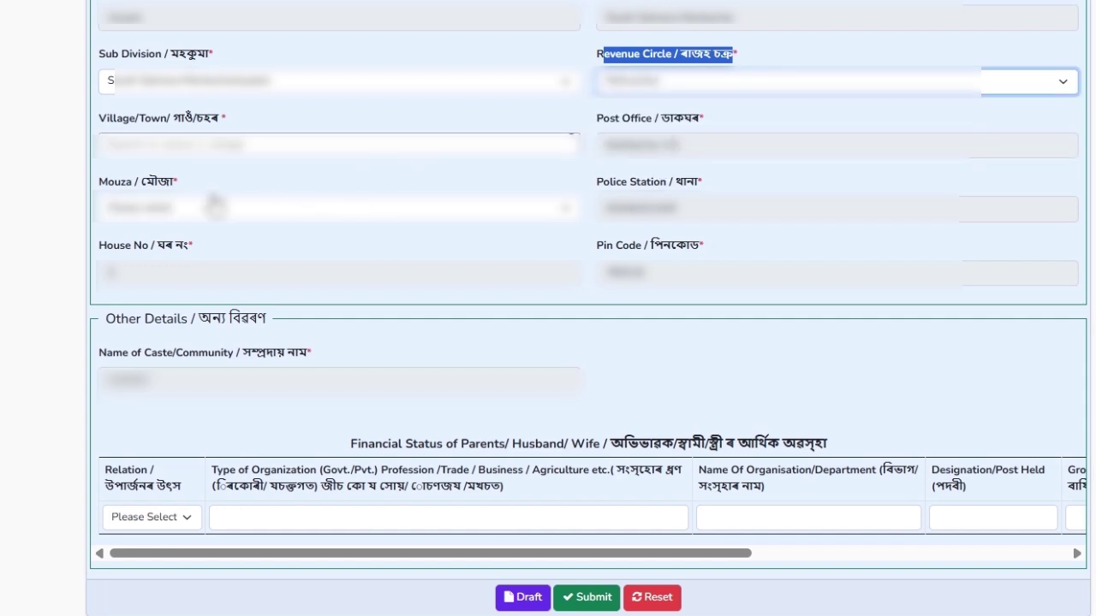
# - Search the village/town list and select the applicant's town
pyautogui.click(139, 151)
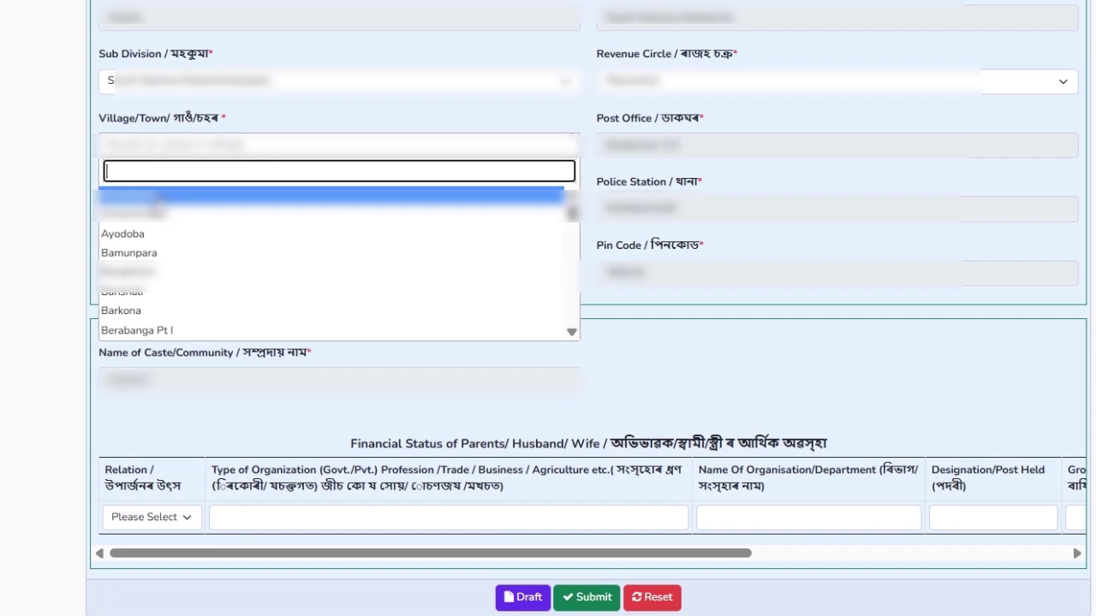
pyautogui.scroll(-8, 173, 249)
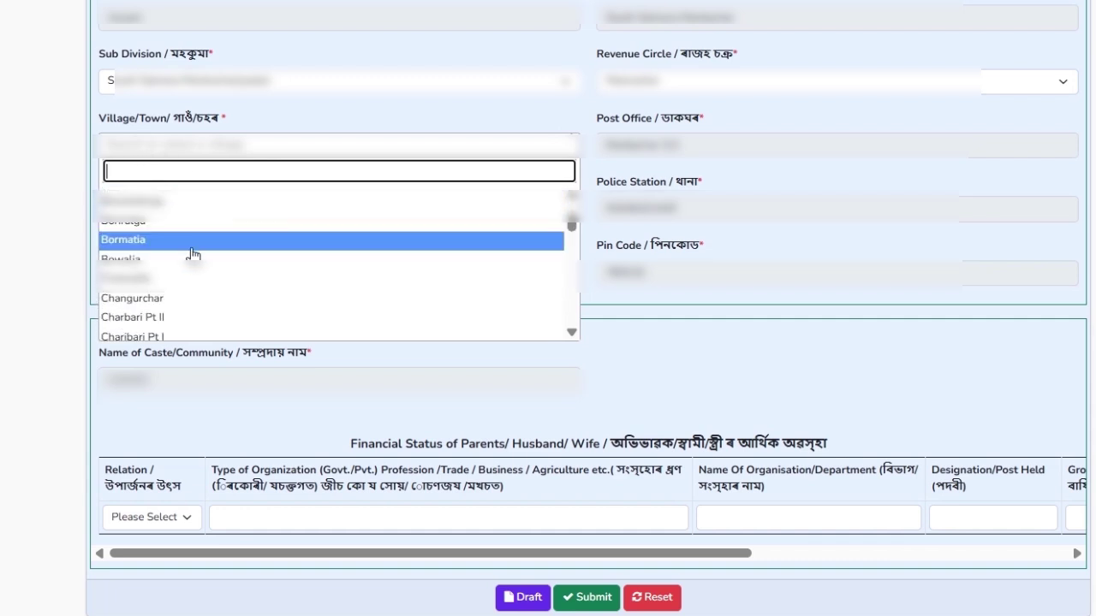
pyautogui.scroll(-3, 198, 249)
pyautogui.write('mank')
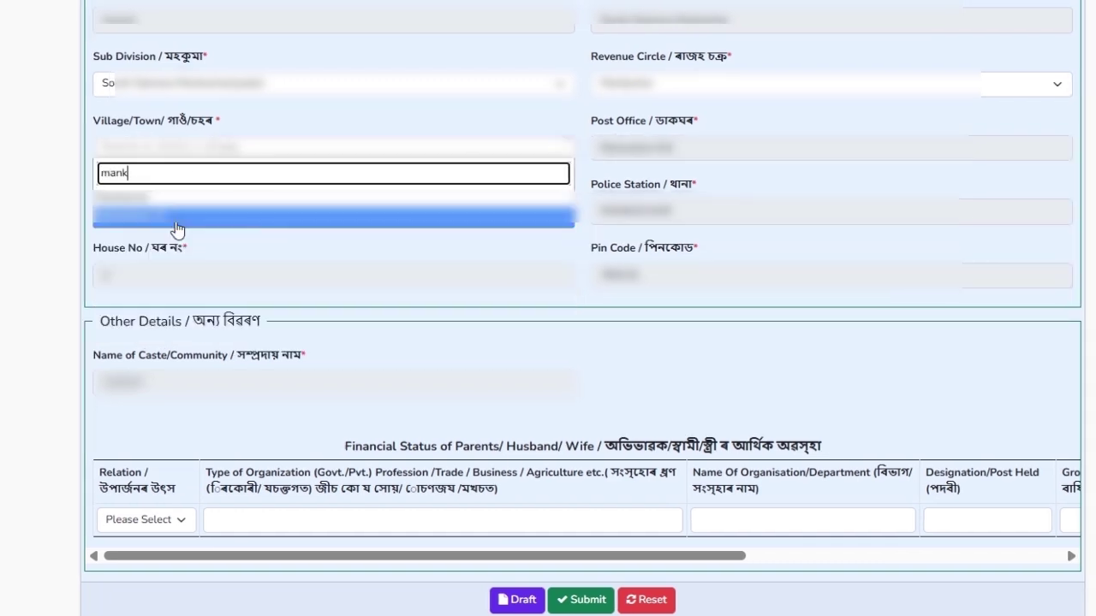
pyautogui.click(176, 224)
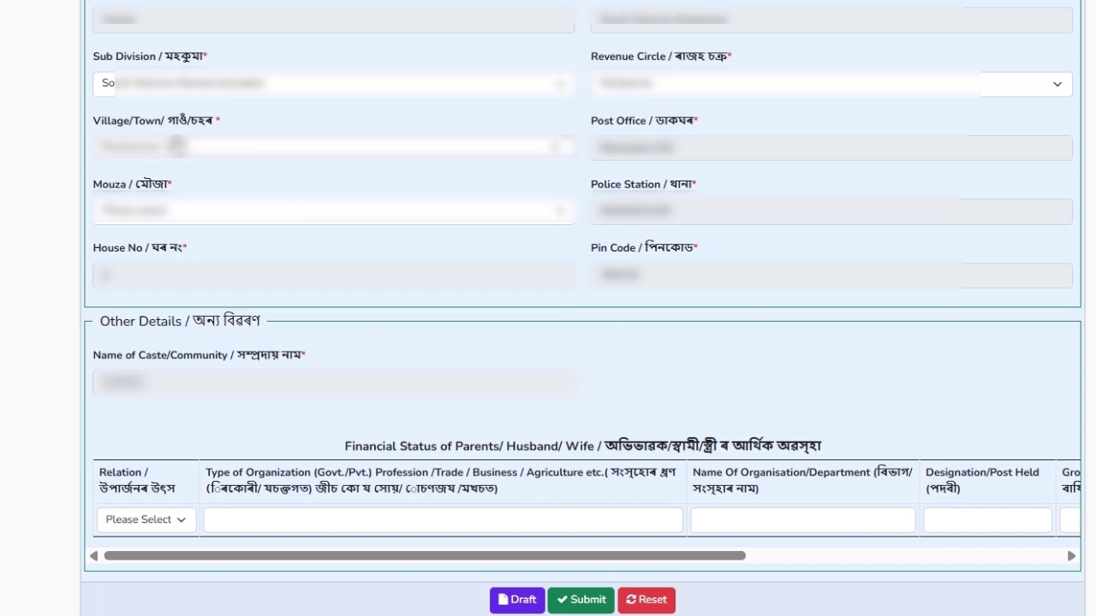
# - Check the post office entry and select the applicant's mouza in the address section
pyautogui.moveTo(614, 120); pyautogui.dragTo(702, 129)
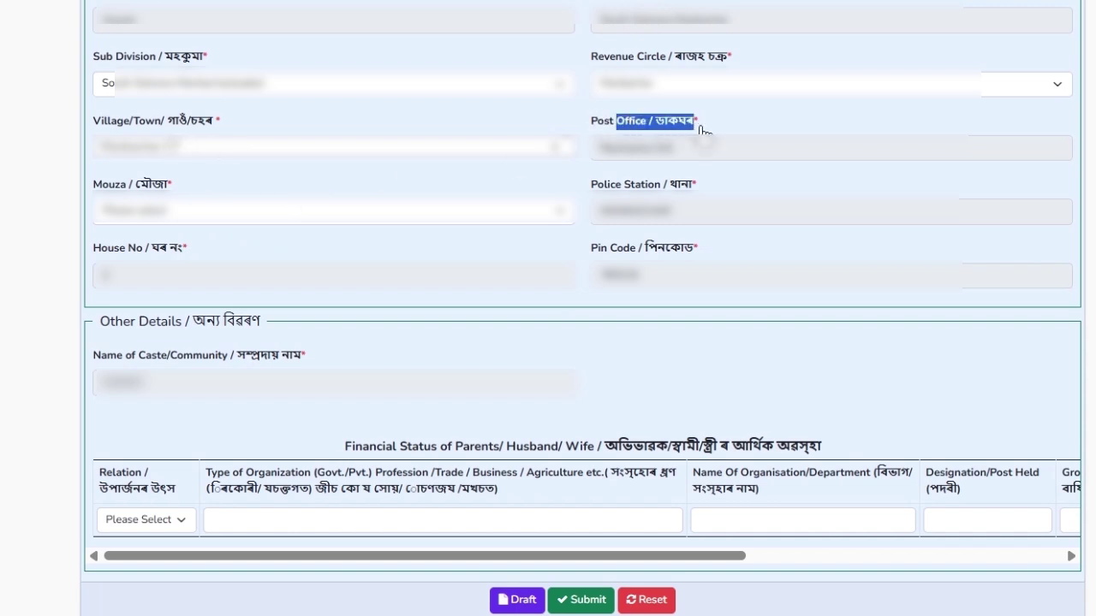
pyautogui.moveTo(613, 147); pyautogui.dragTo(668, 162)
pyautogui.click(690, 158)
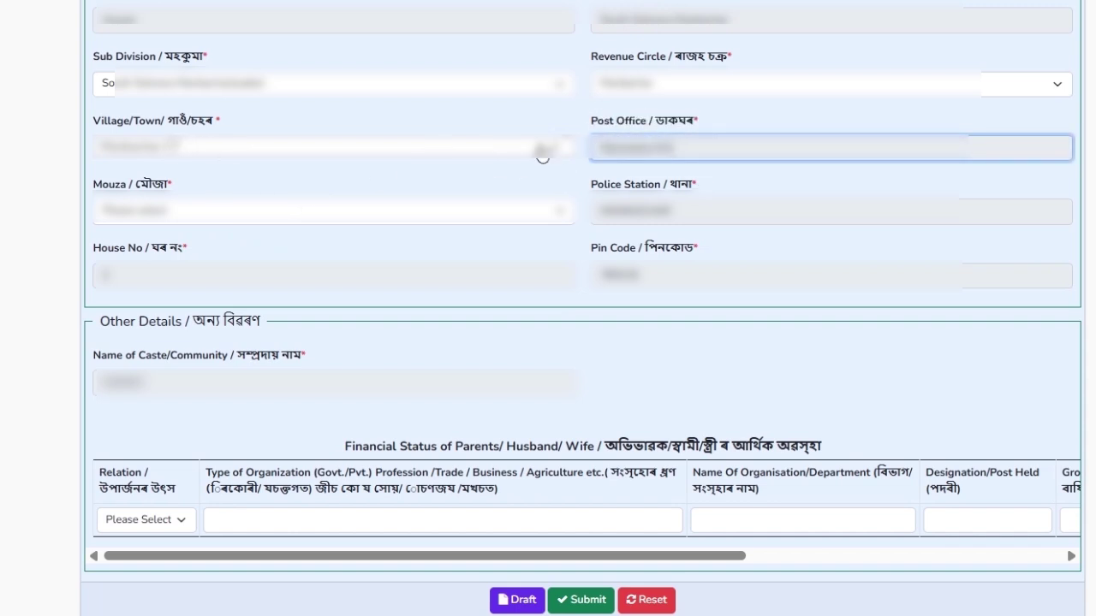
pyautogui.moveTo(94, 184); pyautogui.dragTo(176, 188)
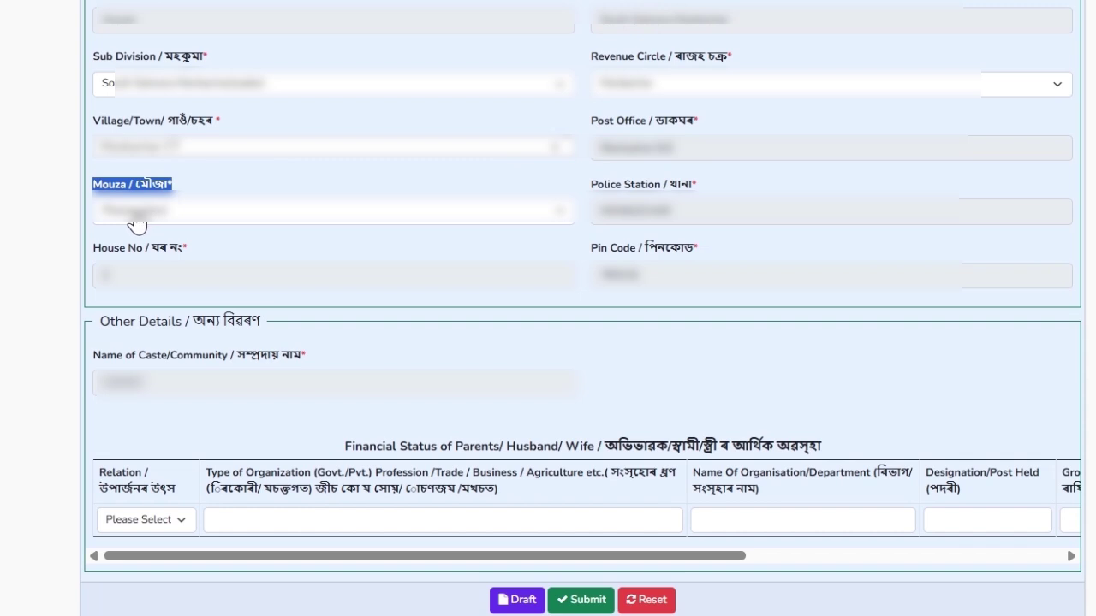
pyautogui.click(136, 219)
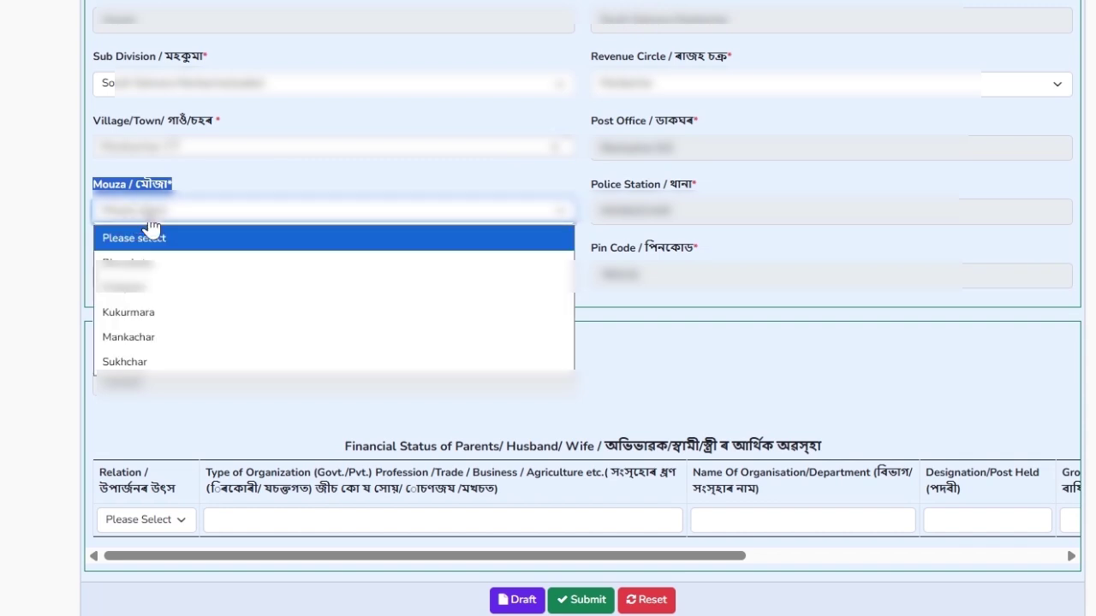
pyautogui.click(165, 337)
# - In the parents' financial status table, choose Father as the relation and enter Agriculture as the type of organization or profession
pyautogui.moveTo(112, 472); pyautogui.dragTo(179, 501)
pyautogui.click(182, 520)
pyautogui.click(182, 522)
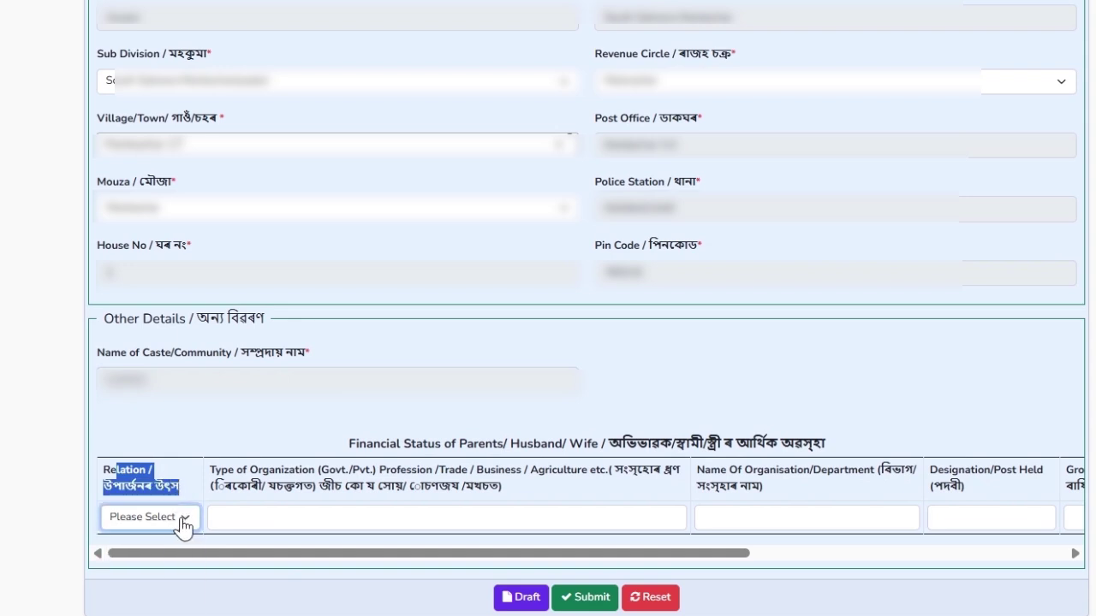
pyautogui.click(182, 523)
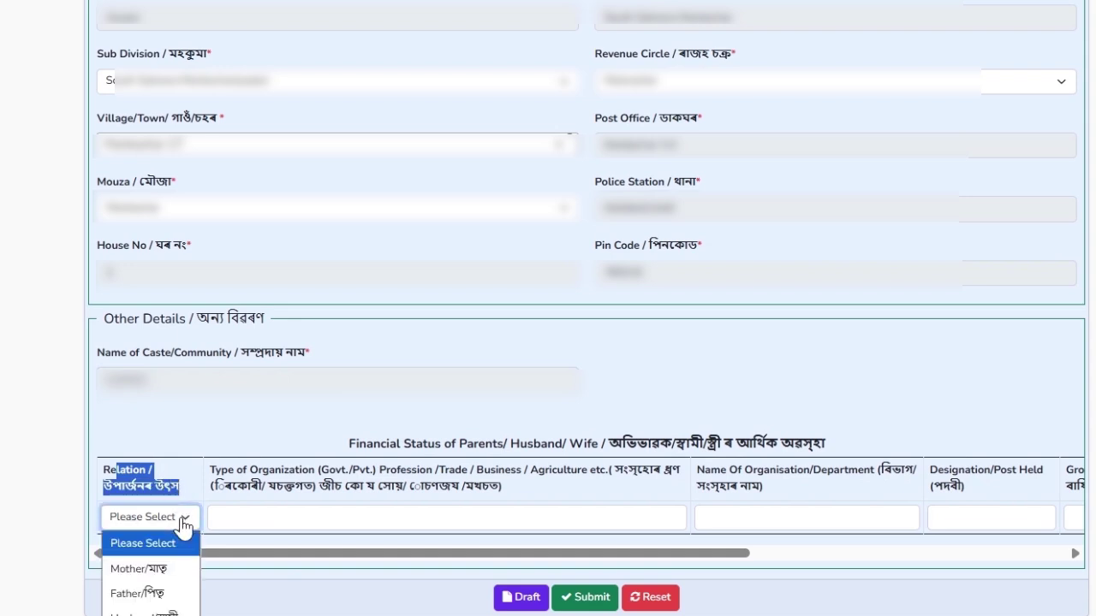
pyautogui.click(160, 597)
pyautogui.moveTo(218, 471); pyautogui.dragTo(604, 472)
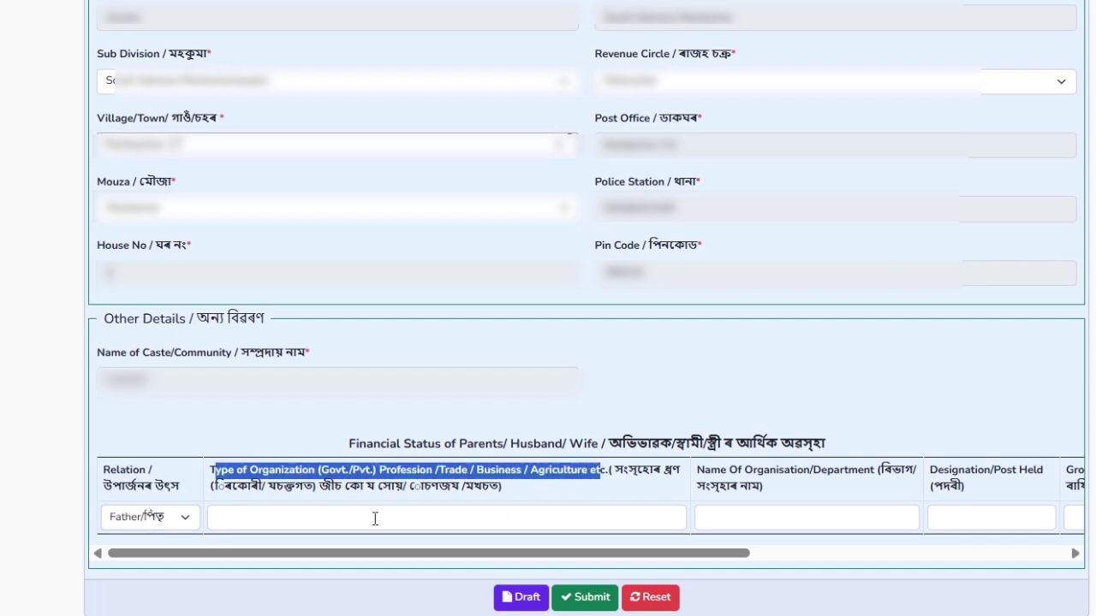
pyautogui.click(251, 521)
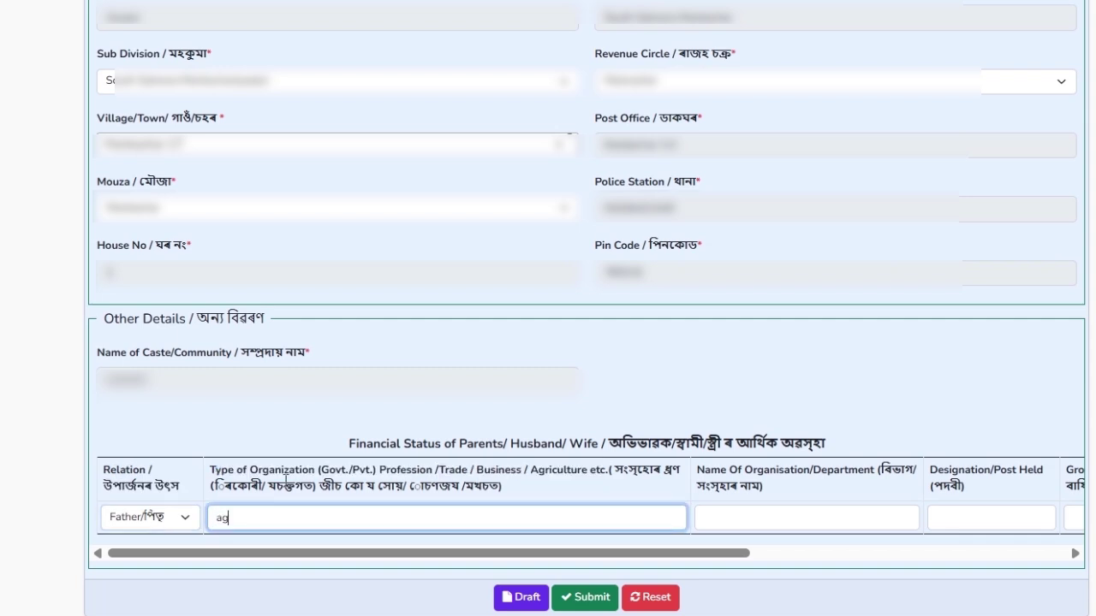
pyautogui.write('agriculture')
pyautogui.press('Tab')
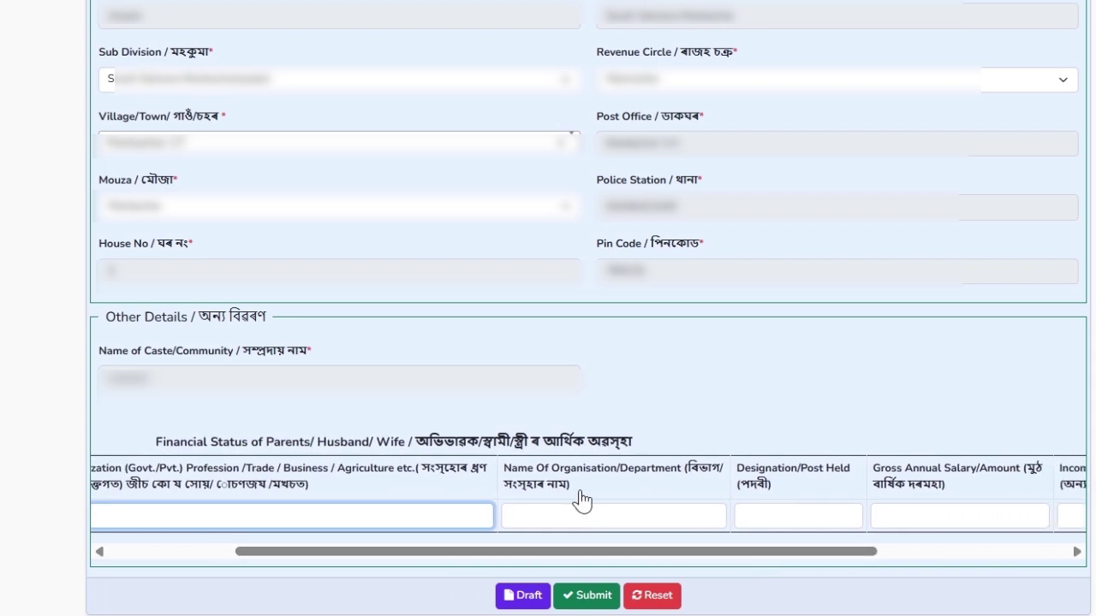
# - Enter Agriculture as the father's organisation/department name and Farmer as his designation/post held
pyautogui.moveTo(500, 480); pyautogui.dragTo(573, 513)
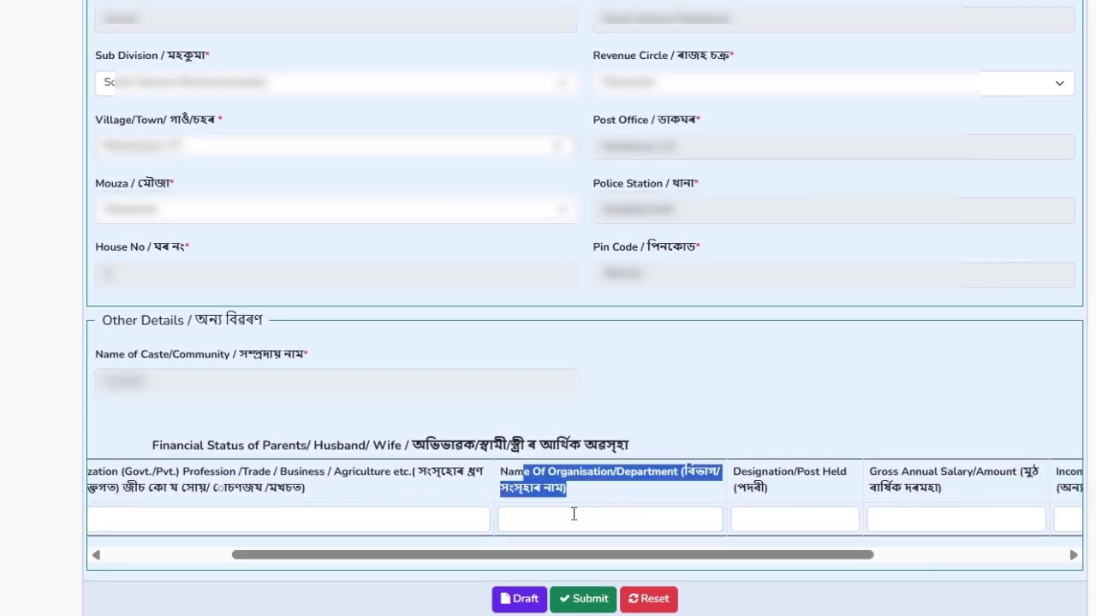
pyautogui.click(543, 519)
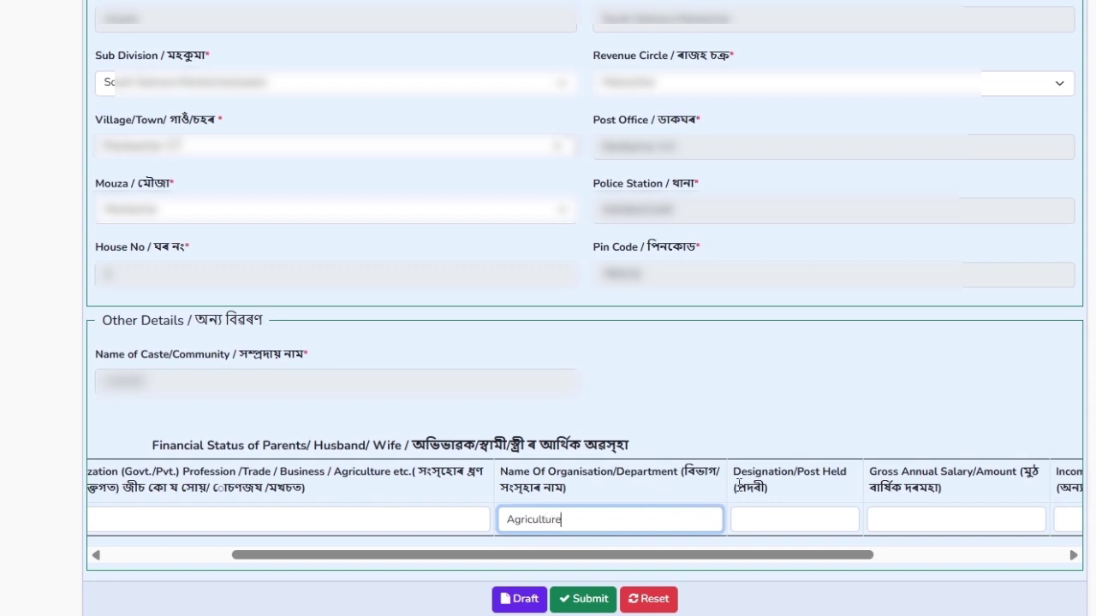
pyautogui.moveTo(754, 471); pyautogui.dragTo(814, 497)
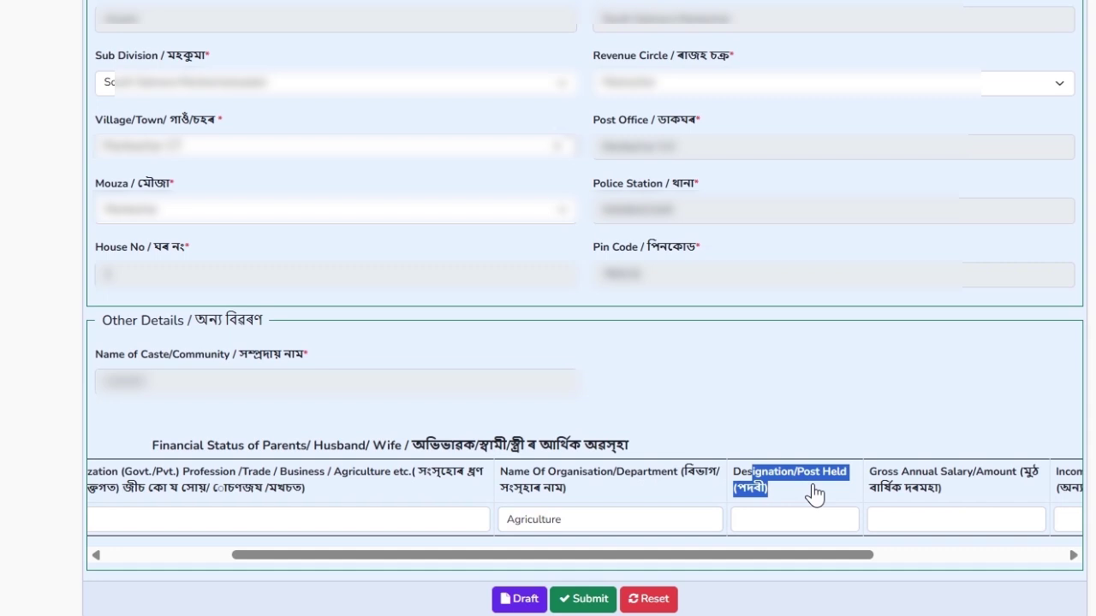
pyautogui.click(754, 522)
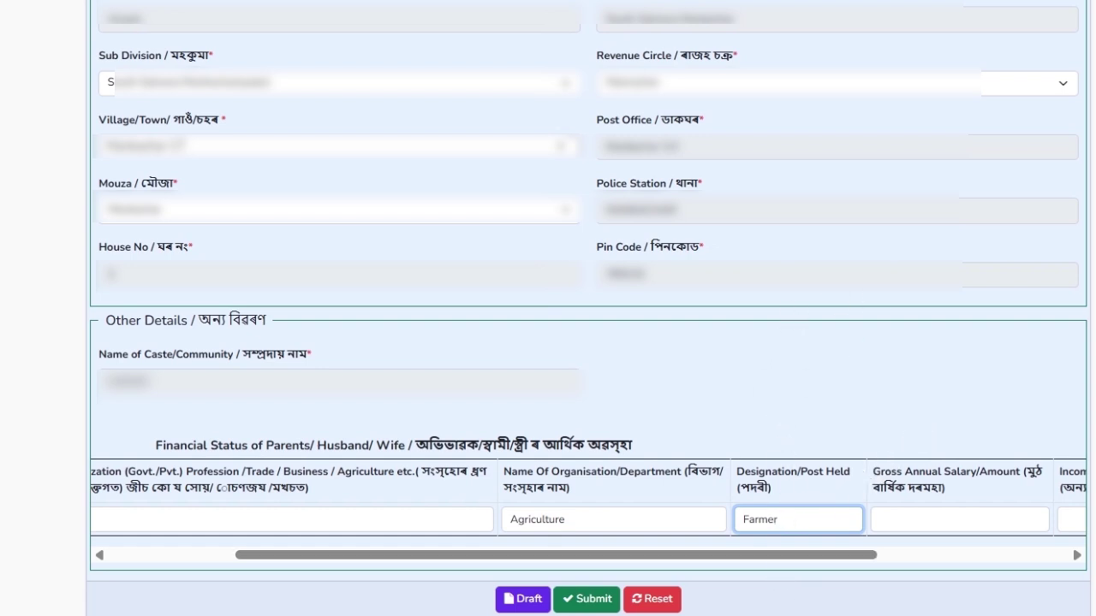
# - Set the father's gross annual salary to 96000, income from other source to 0 and total income to 96000
pyautogui.press('Tab')
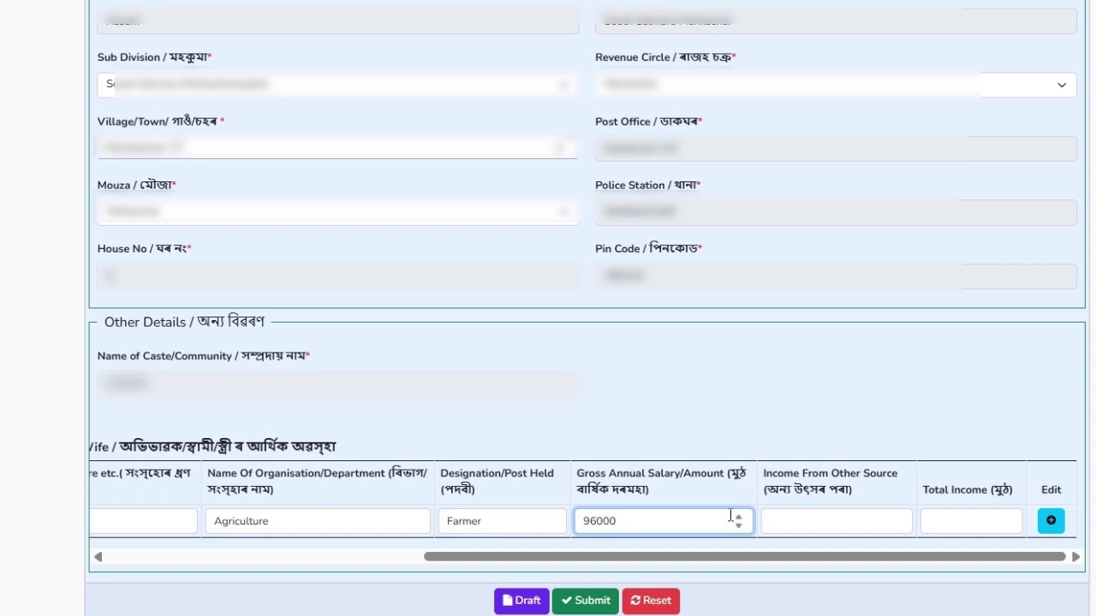
pyautogui.click(811, 523)
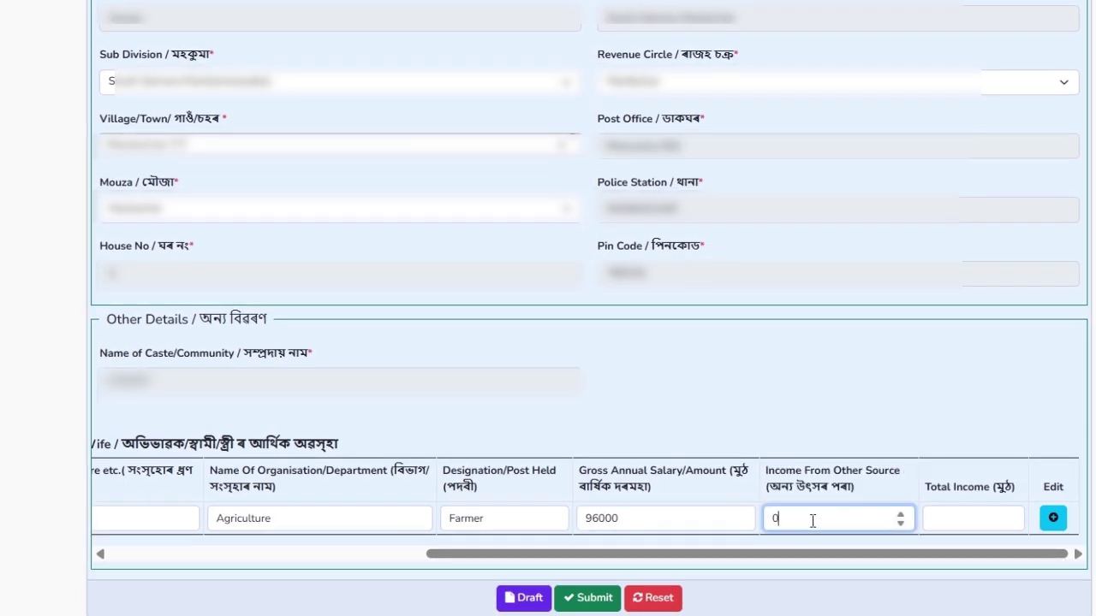
pyautogui.click(957, 519)
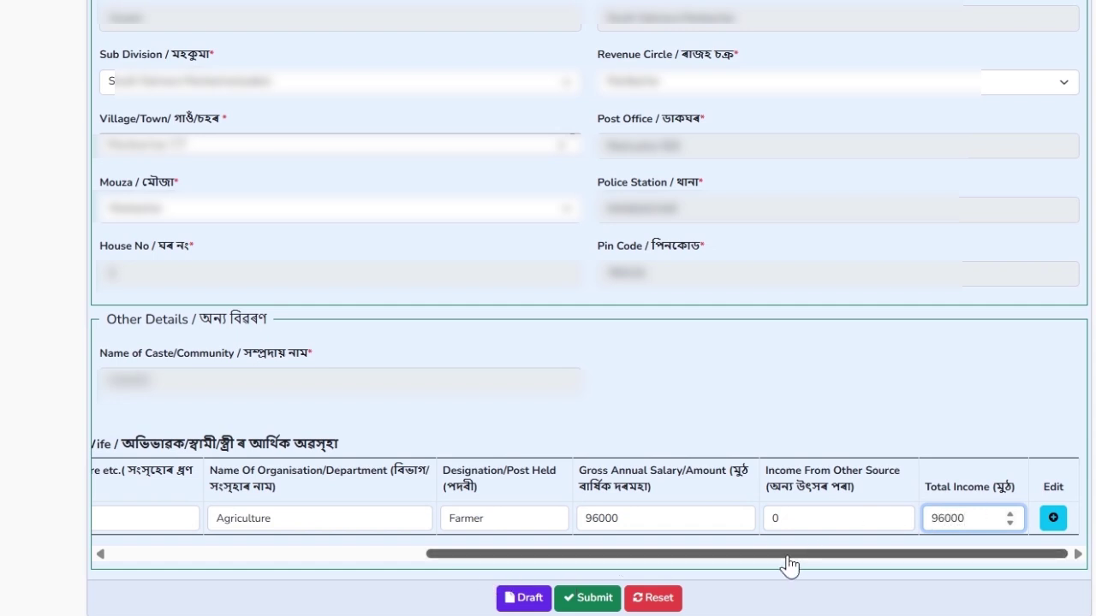
# - Check the completed financial status row across all its columns, then submit the application form and confirm the submission
pyautogui.moveTo(787, 555); pyautogui.dragTo(342, 529)
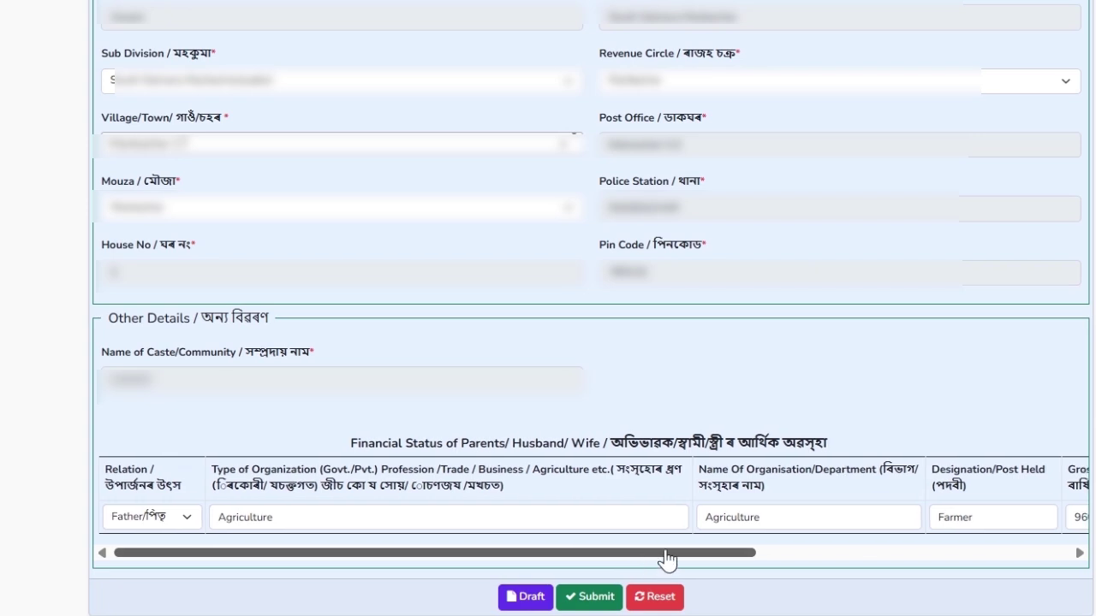
pyautogui.moveTo(665, 555); pyautogui.dragTo(1012, 558)
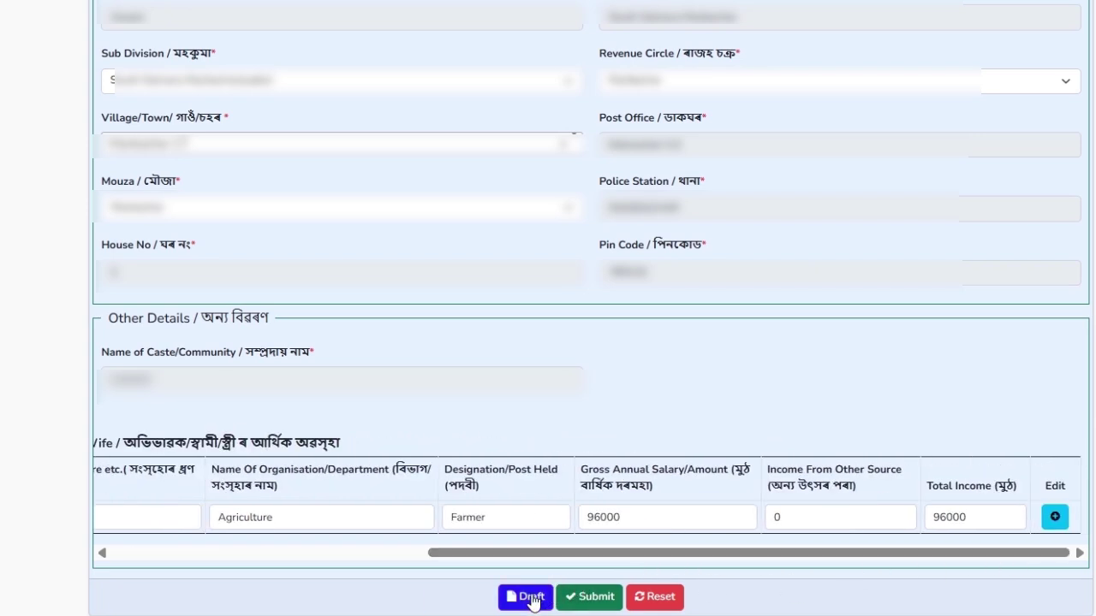
pyautogui.click(591, 600)
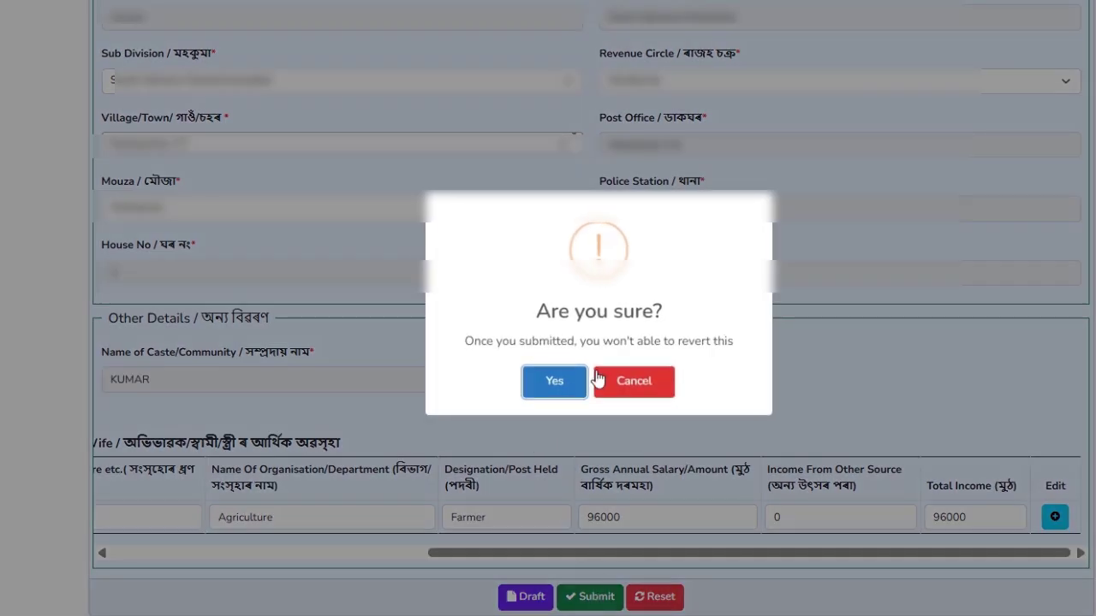
pyautogui.click(552, 381)
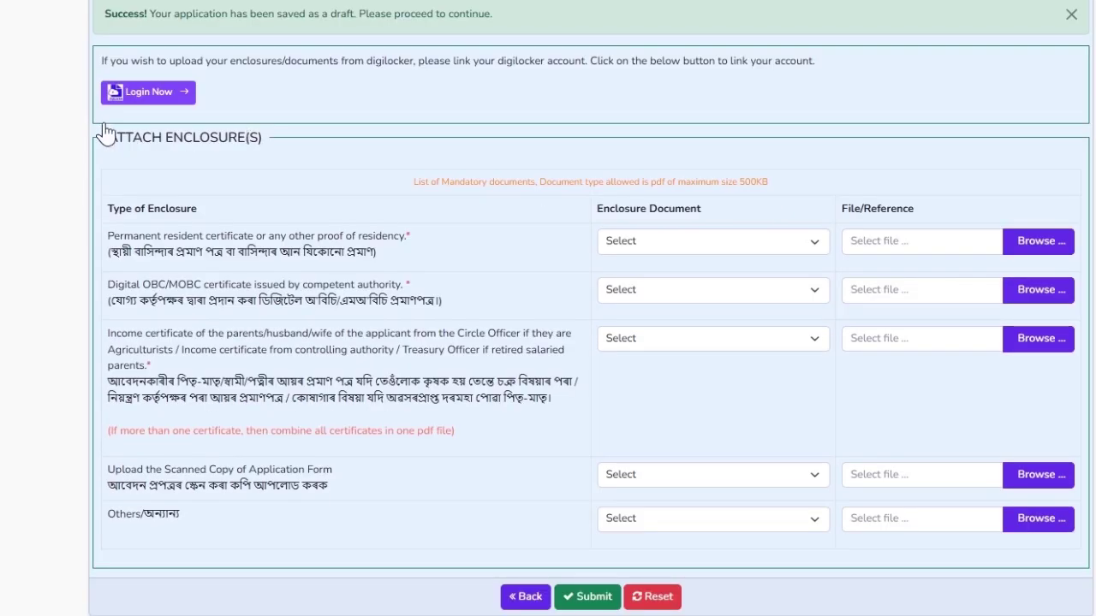
# - For the proof of residency enclosure, choose Aadhaar Card as the document and attach the applicant's Aadhaar PDF
pyautogui.moveTo(113, 130); pyautogui.dragTo(303, 143)
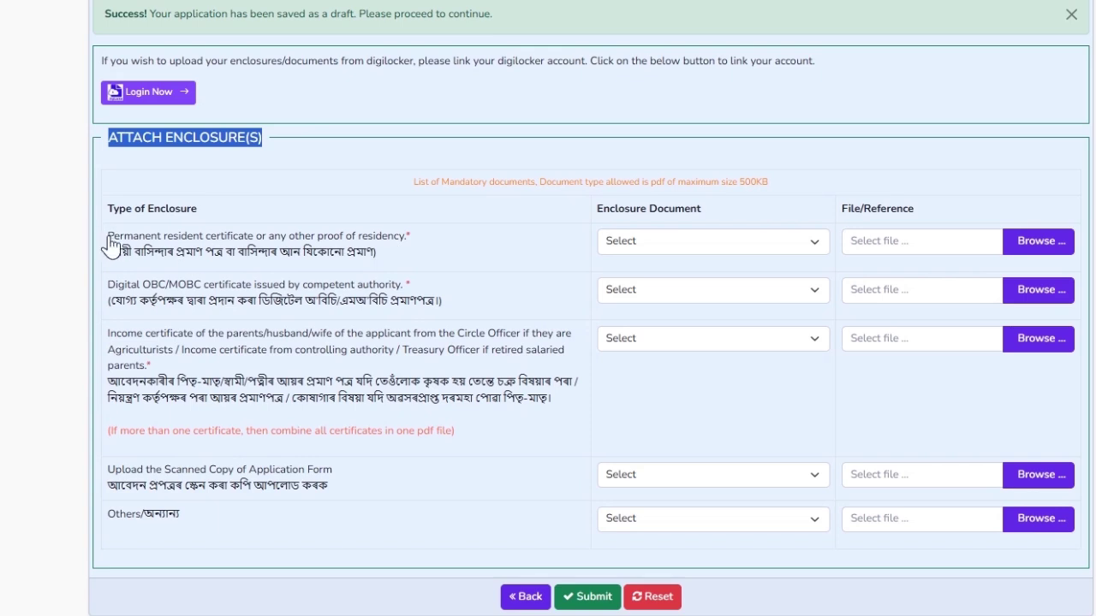
pyautogui.moveTo(109, 238); pyautogui.dragTo(416, 239)
pyautogui.moveTo(144, 243); pyautogui.dragTo(311, 245)
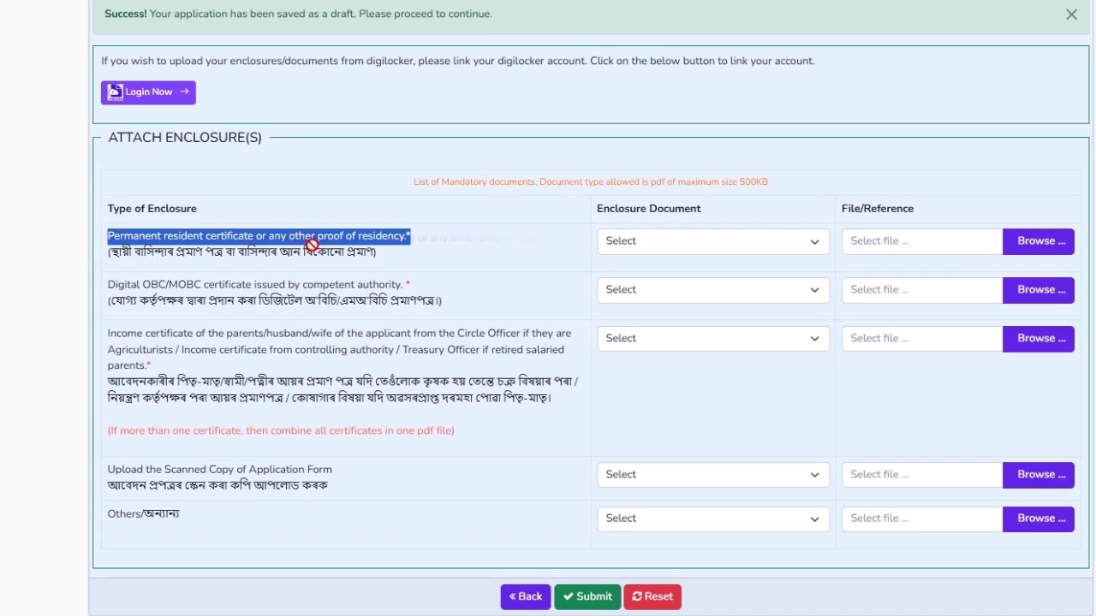
pyautogui.moveTo(109, 253); pyautogui.dragTo(334, 237)
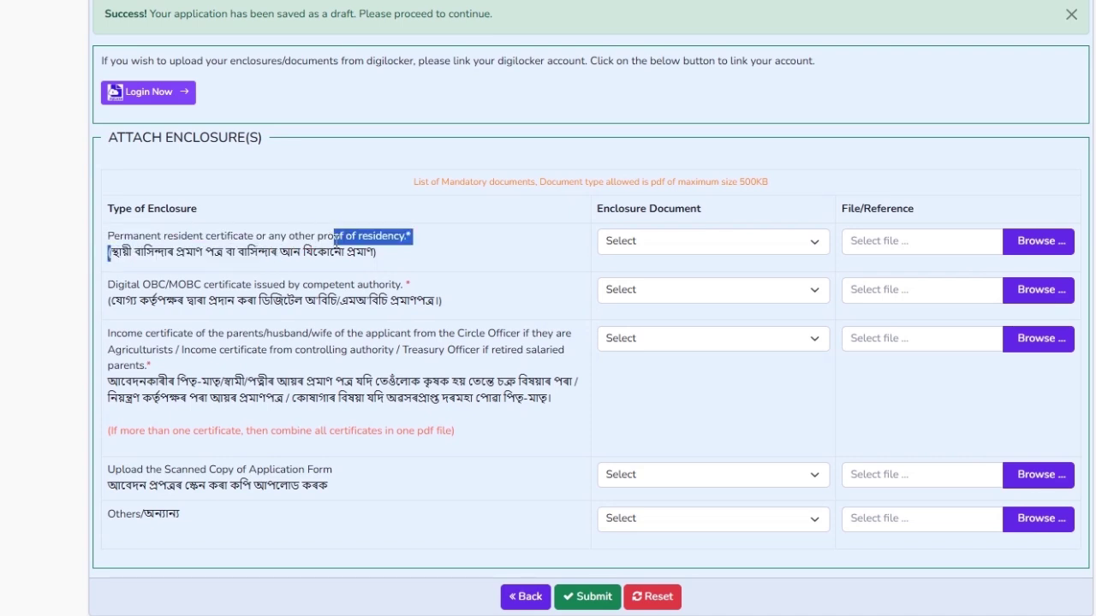
pyautogui.click(648, 241)
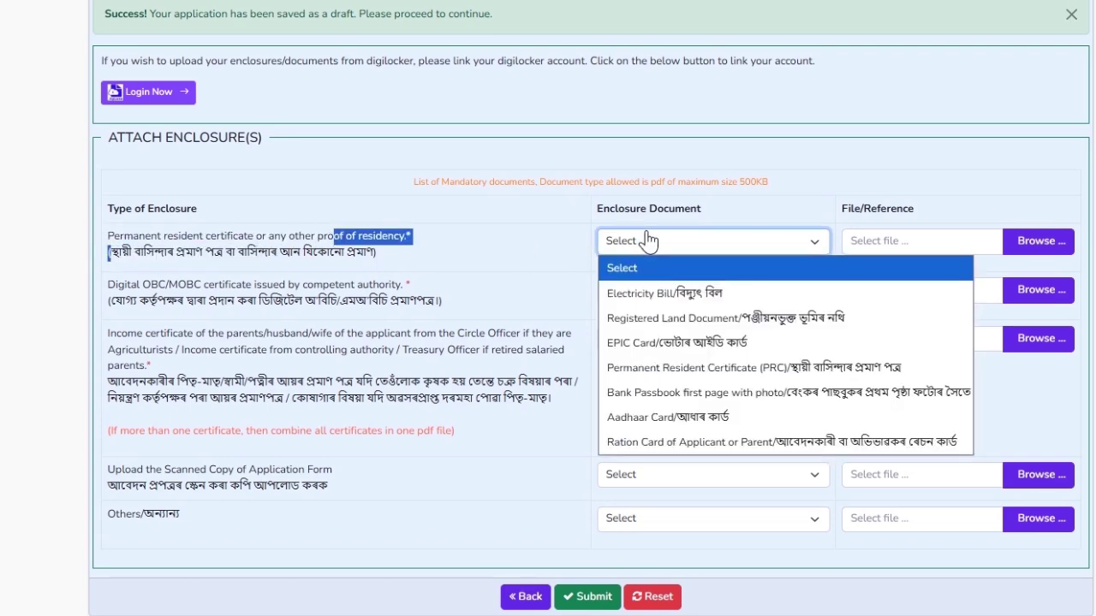
pyautogui.click(644, 419)
pyautogui.click(1050, 246)
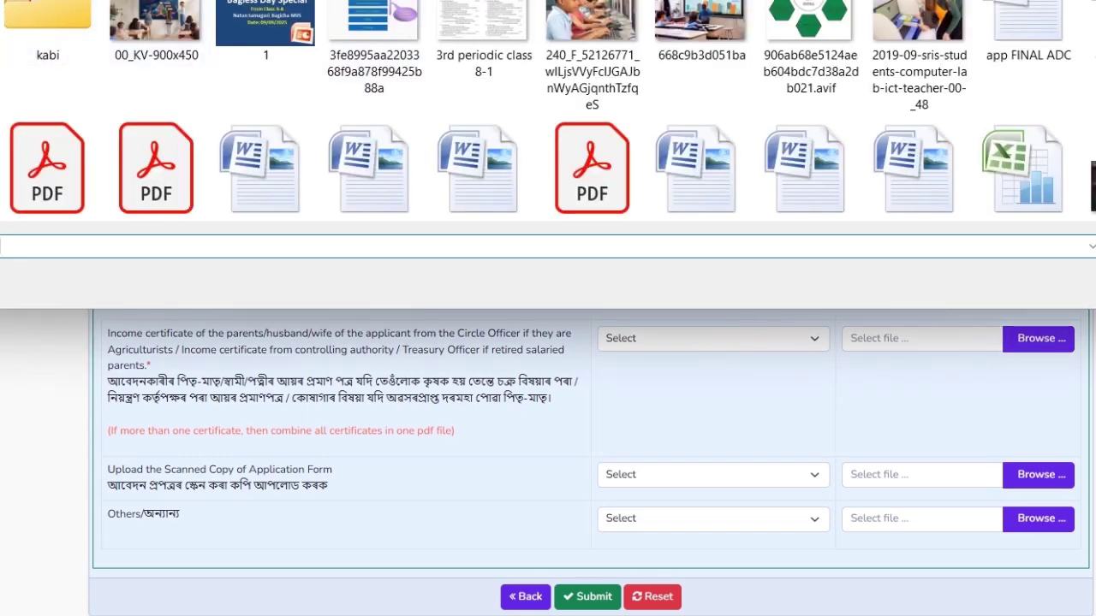
pyautogui.doubleClick(38, 8)
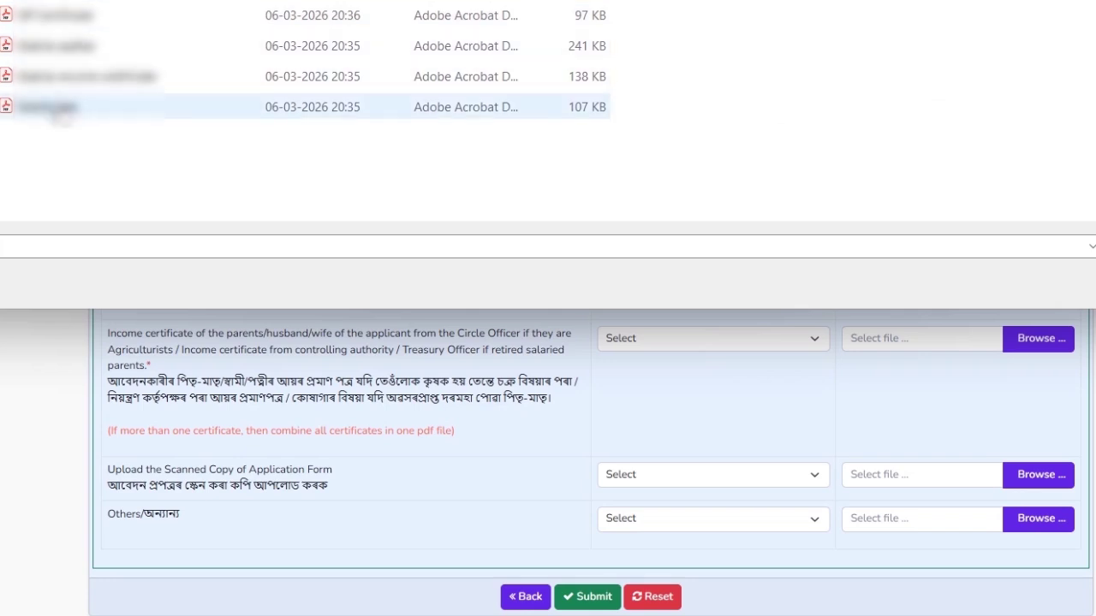
pyautogui.click(74, 50)
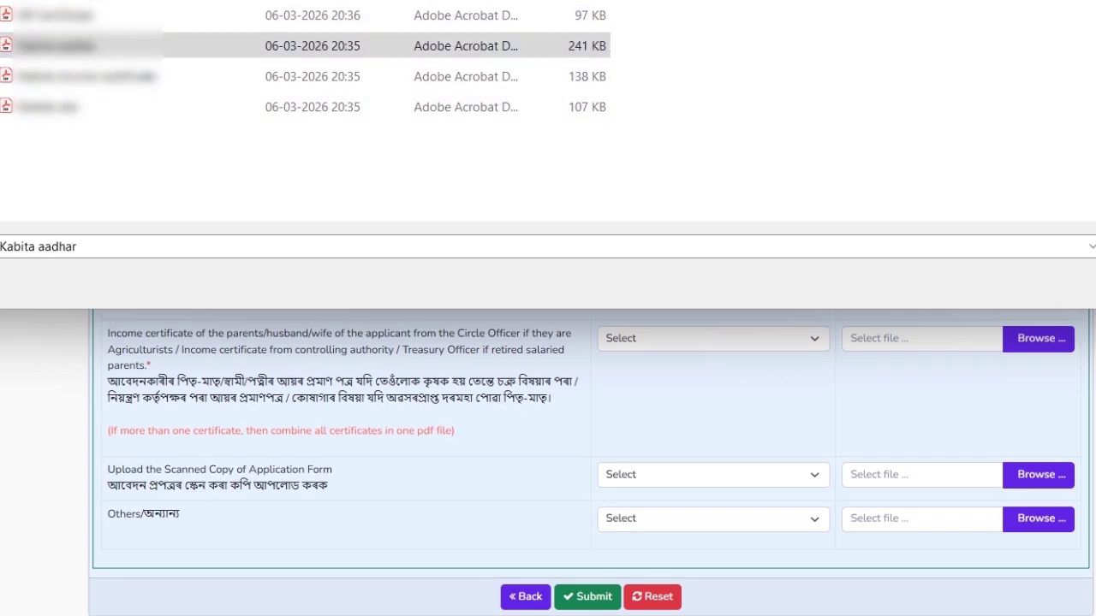
pyautogui.press('Return')
# - For the OBC/MOBC certificate enclosure, choose Digital OBC/MOBC certificate issued by competent authority and attach the applicant's OBC certificate PDF
pyautogui.scroll(-3, 402, 339)
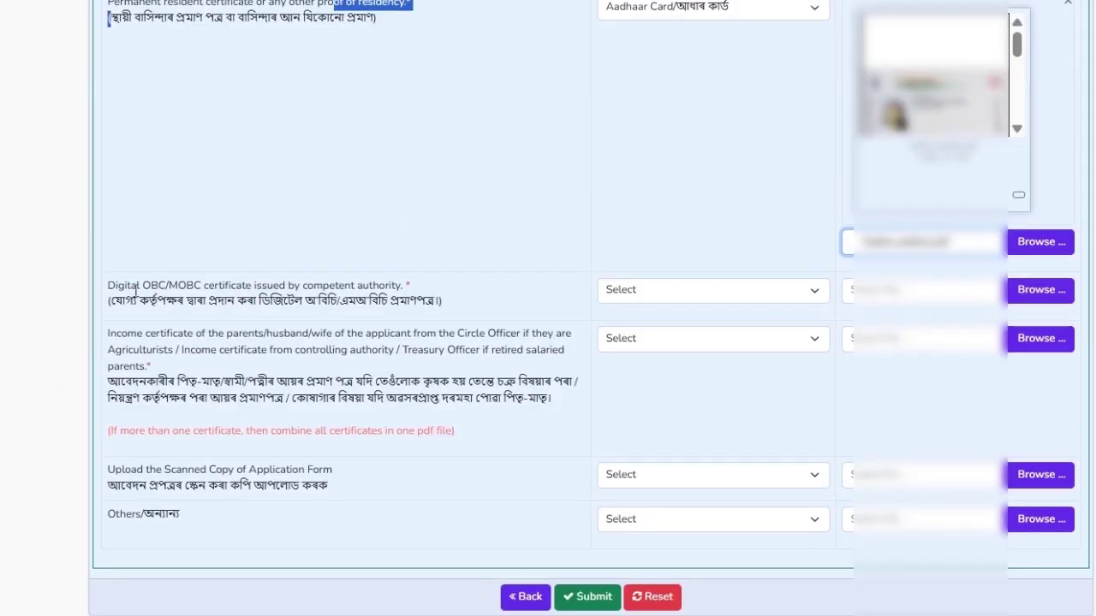
pyautogui.moveTo(117, 285); pyautogui.dragTo(411, 285)
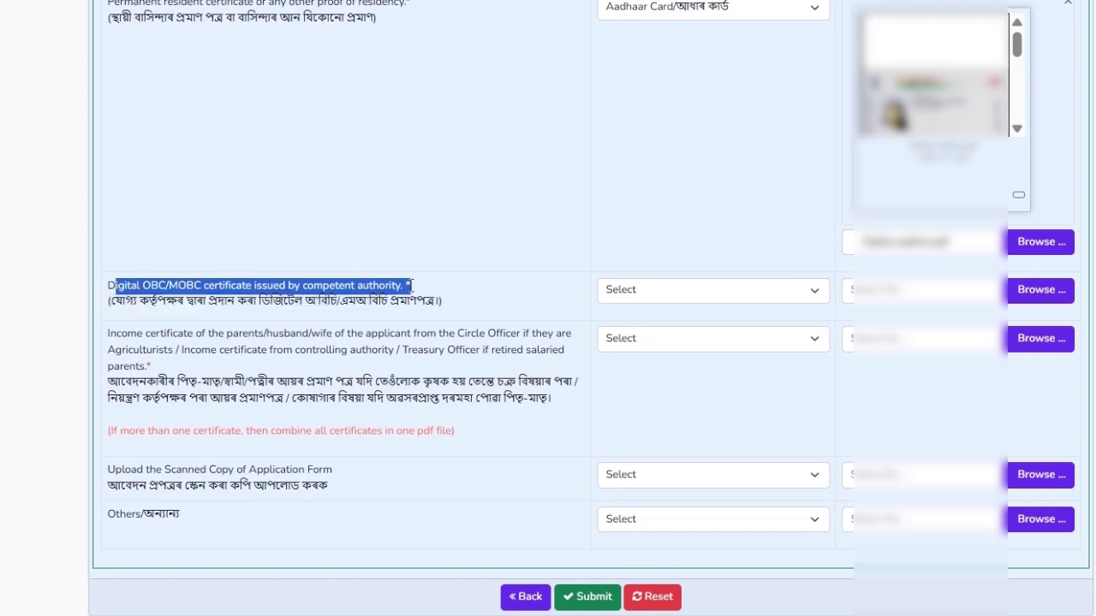
pyautogui.click(657, 296)
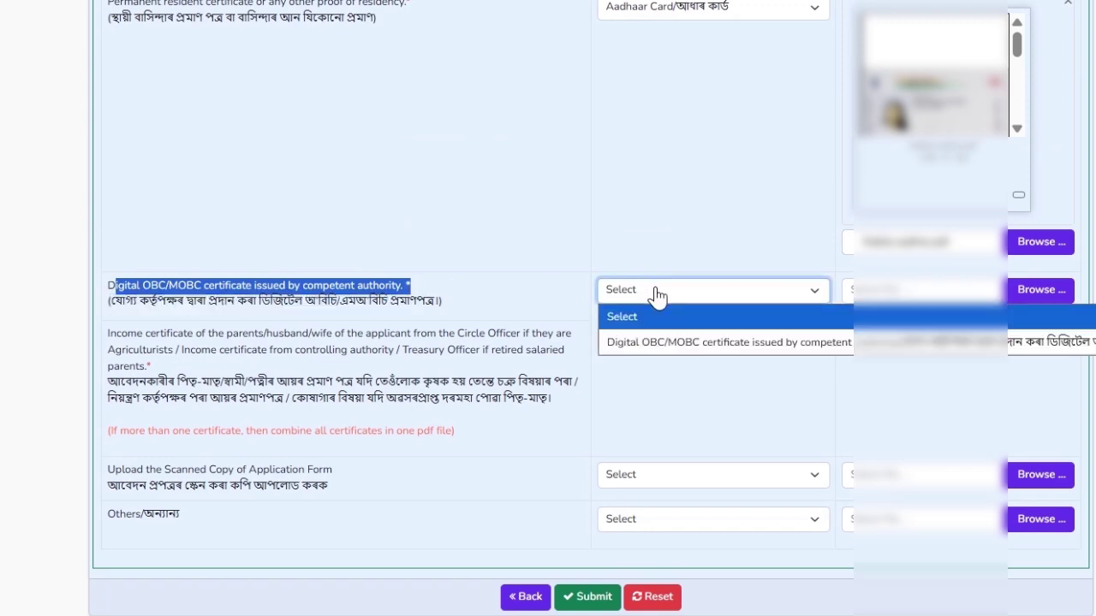
pyautogui.click(682, 340)
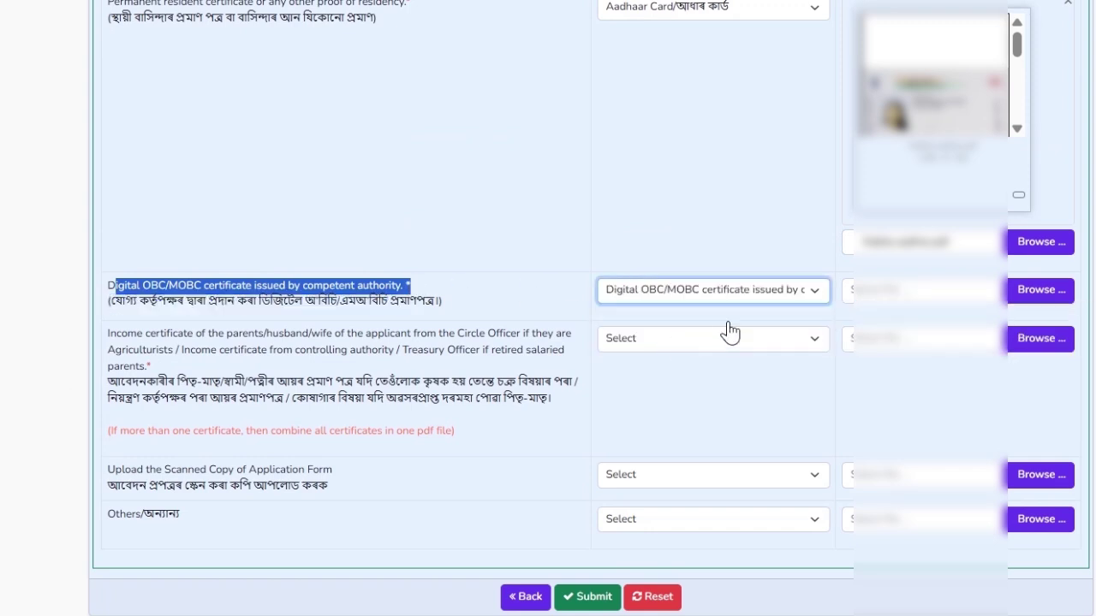
pyautogui.click(1045, 290)
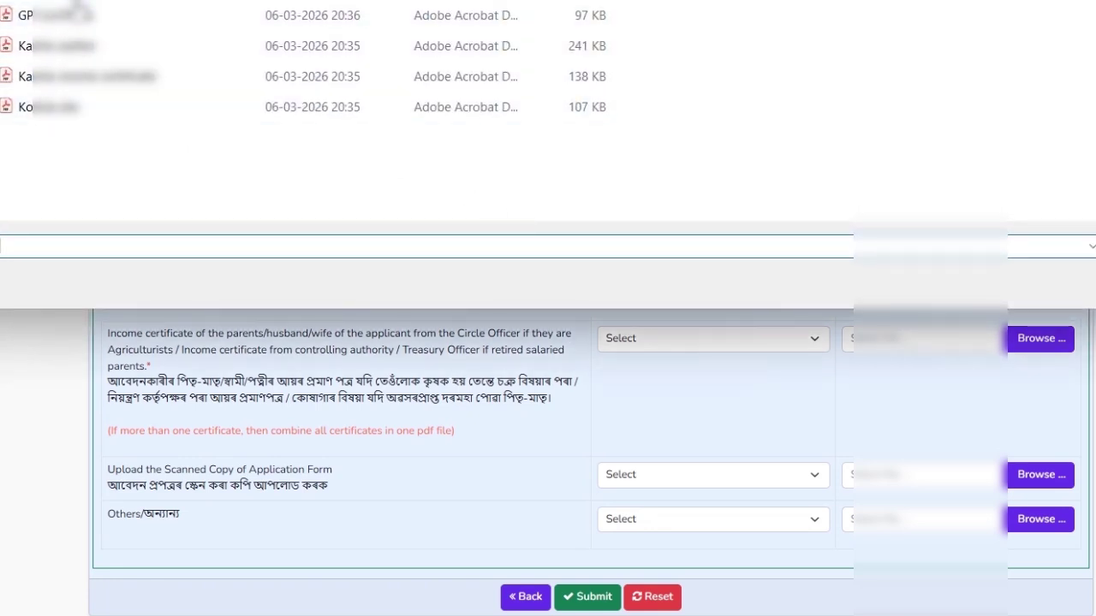
pyautogui.click(73, 112)
pyautogui.click(1095, 285)
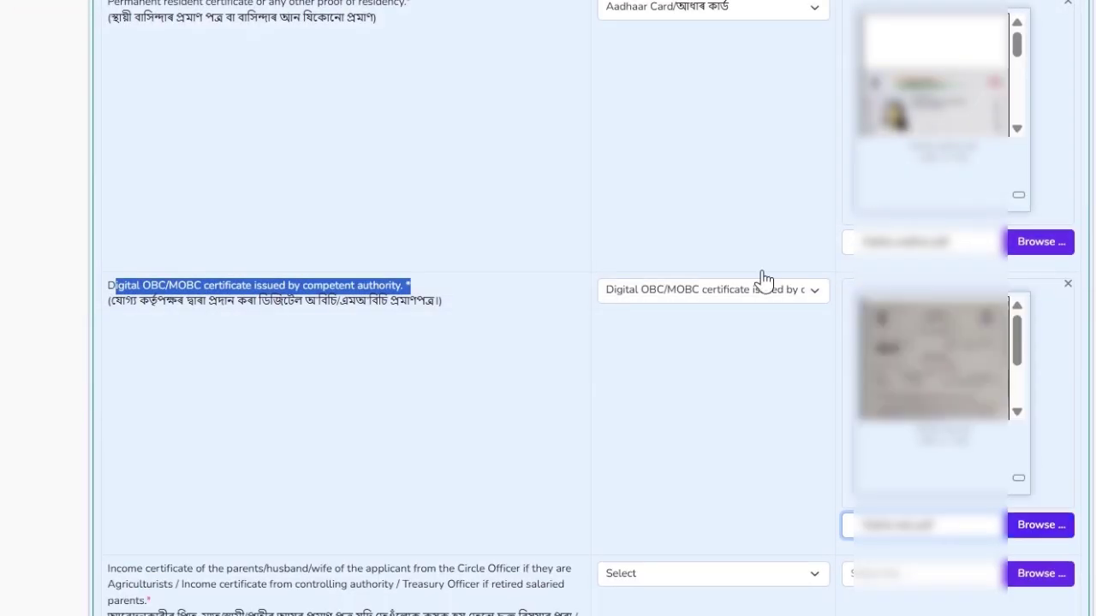
# - For the parents' income certificate enclosure, choose Income certificate as the document and attach the income certificate PDF
pyautogui.scroll(-3, 587, 312)
pyautogui.moveTo(110, 335); pyautogui.dragTo(548, 372)
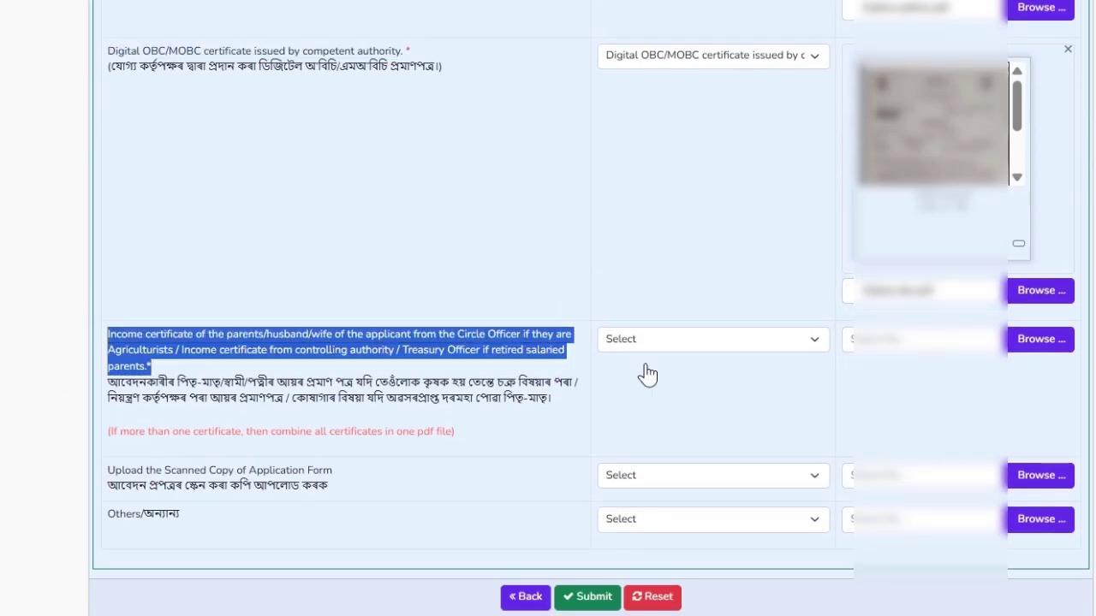
pyautogui.click(717, 344)
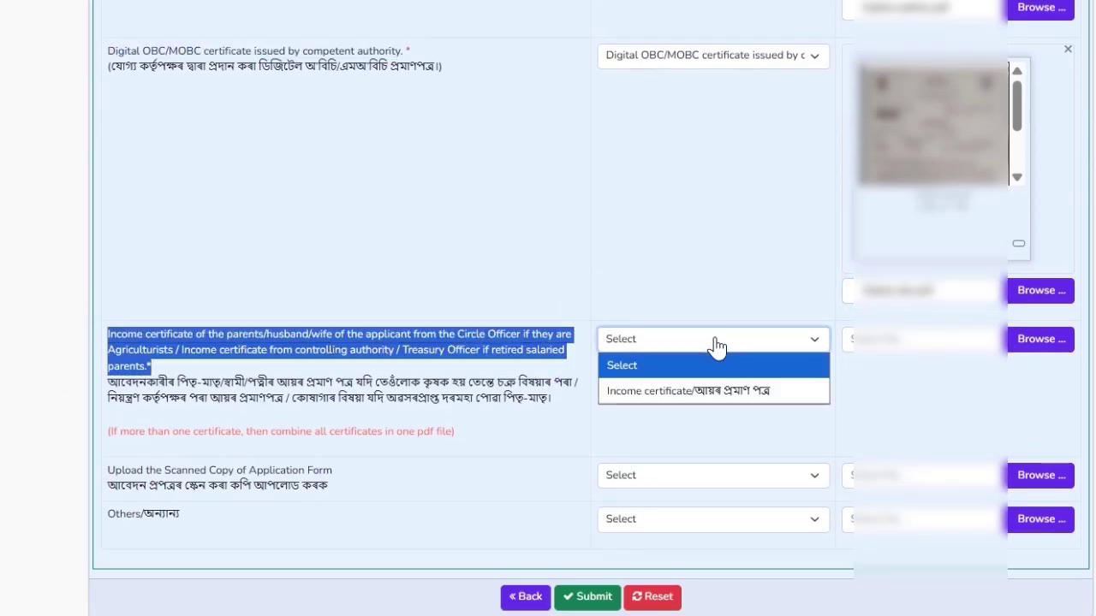
pyautogui.click(633, 392)
pyautogui.click(1029, 349)
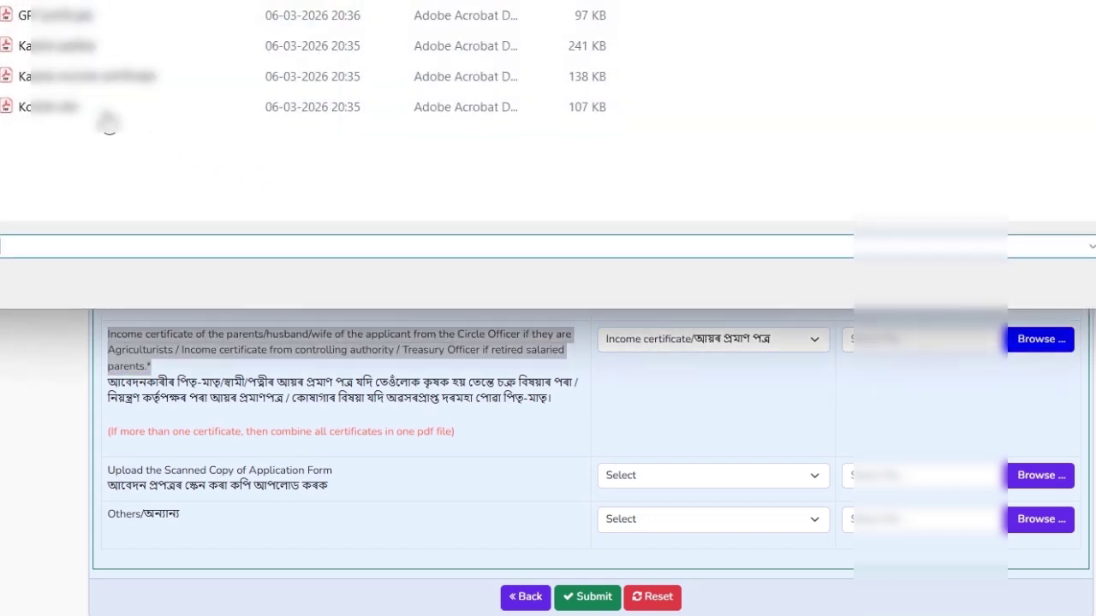
pyautogui.click(99, 77)
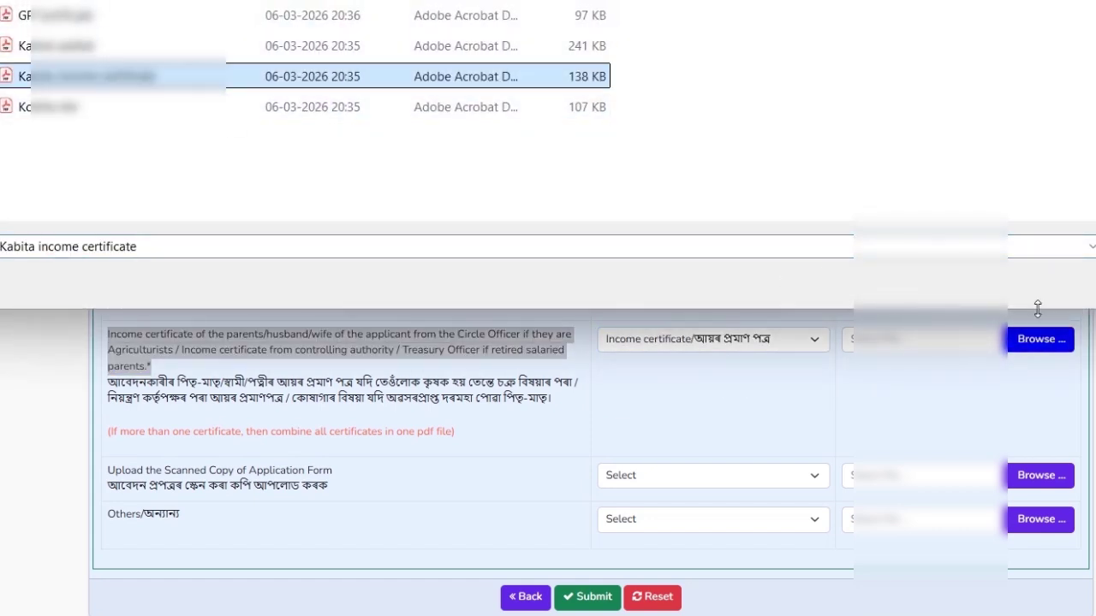
pyautogui.press('Return')
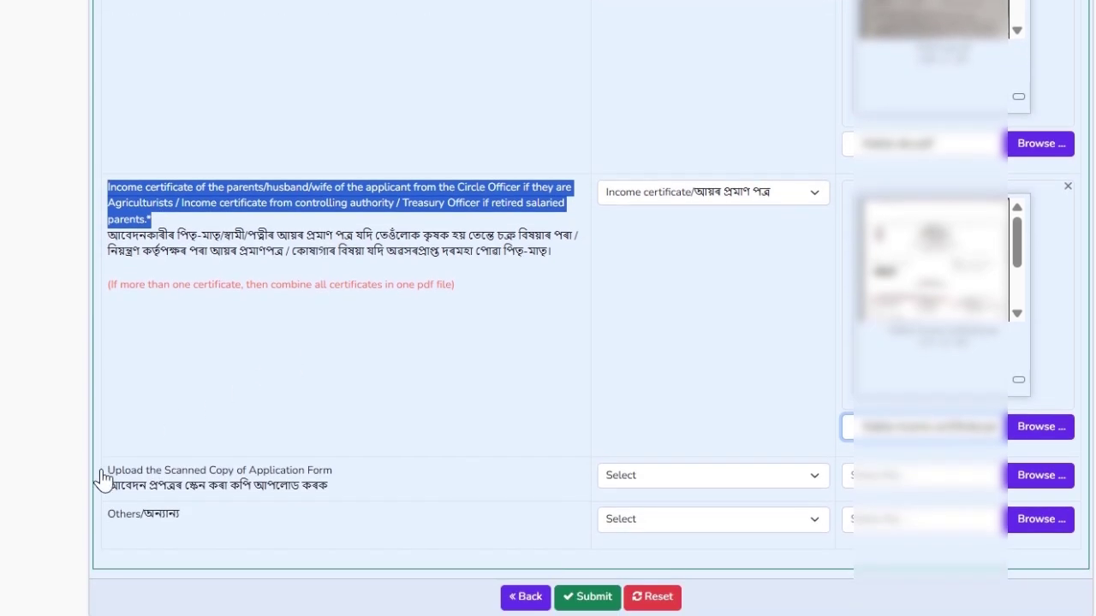
# - For the application form enclosure, choose Scanned Copy of Application Form as the document and attach the App form PDF
pyautogui.moveTo(116, 470); pyautogui.dragTo(700, 479)
pyautogui.click(700, 480)
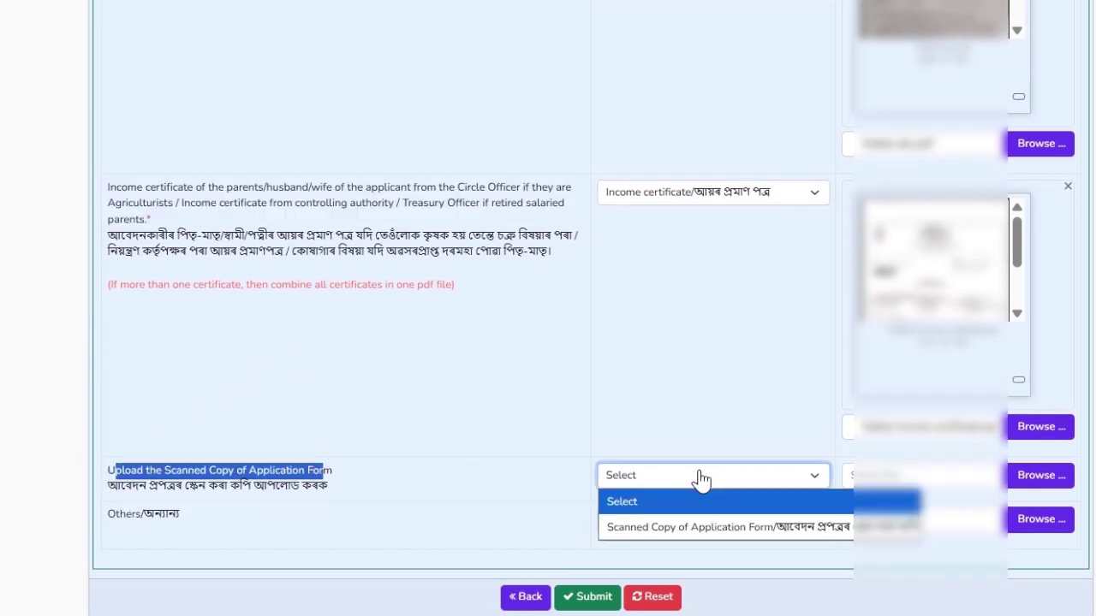
pyautogui.click(697, 479)
pyautogui.click(241, 469)
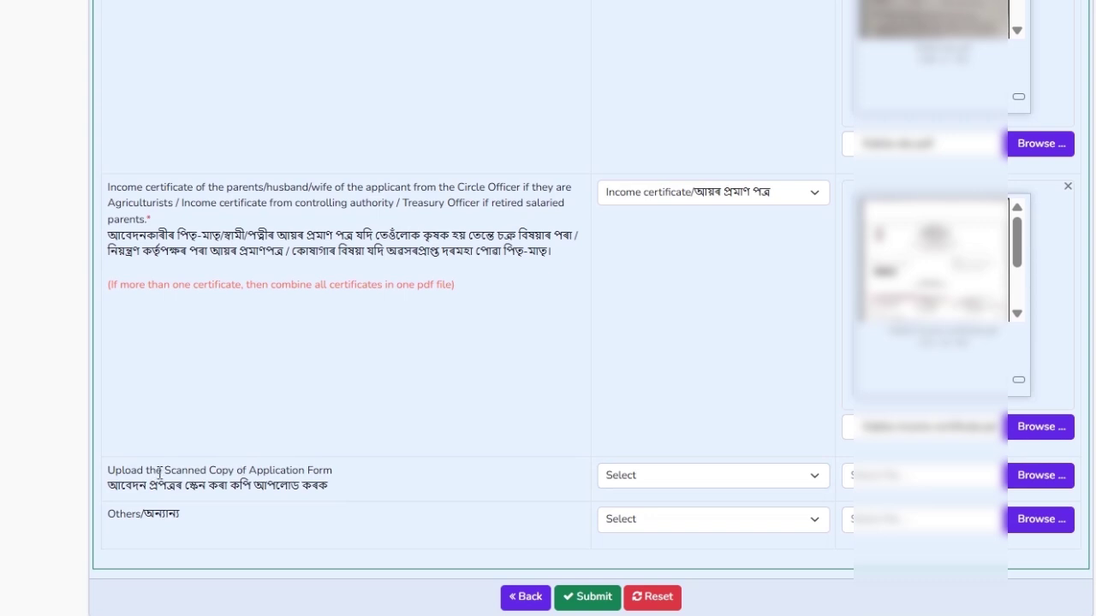
pyautogui.moveTo(195, 470); pyautogui.dragTo(350, 479)
pyautogui.click(350, 479)
pyautogui.click(646, 479)
pyautogui.click(680, 487)
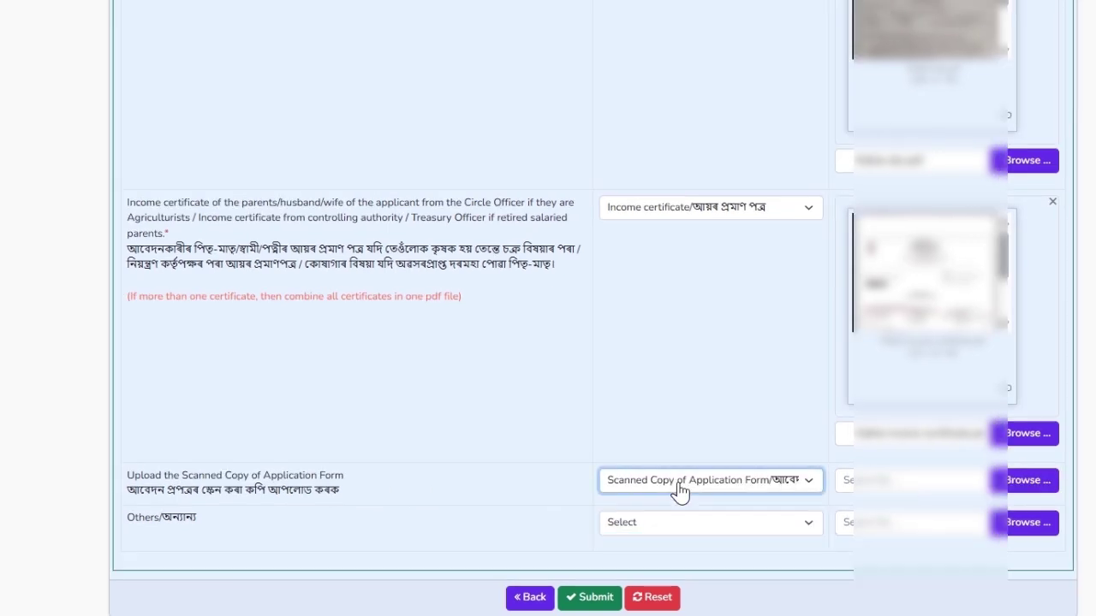
pyautogui.click(685, 485)
pyautogui.click(685, 485)
pyautogui.click(1031, 481)
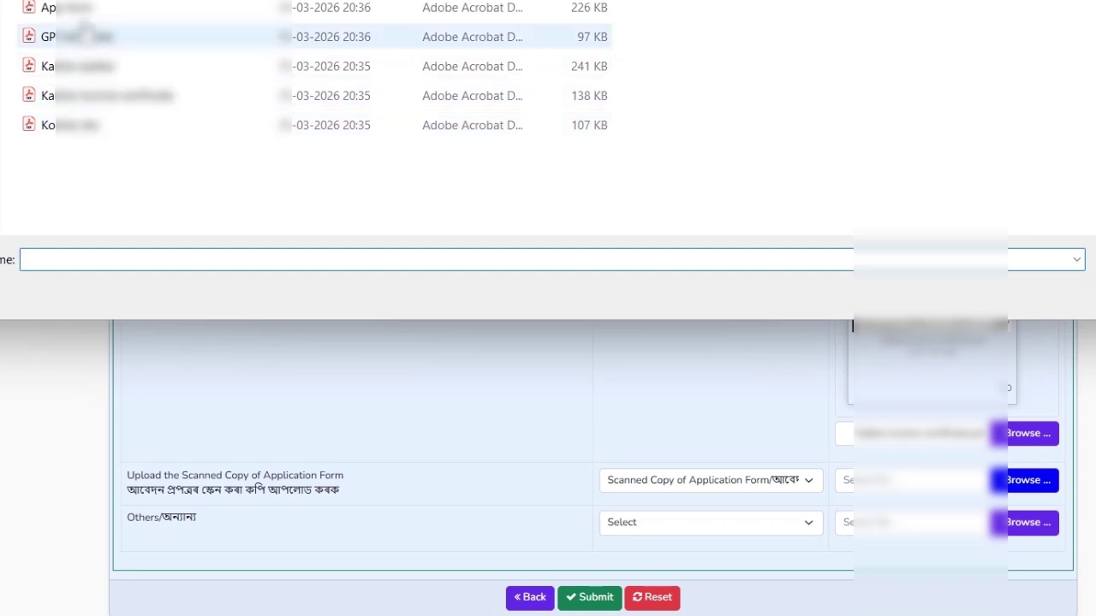
pyautogui.click(90, 9)
pyautogui.click(1095, 295)
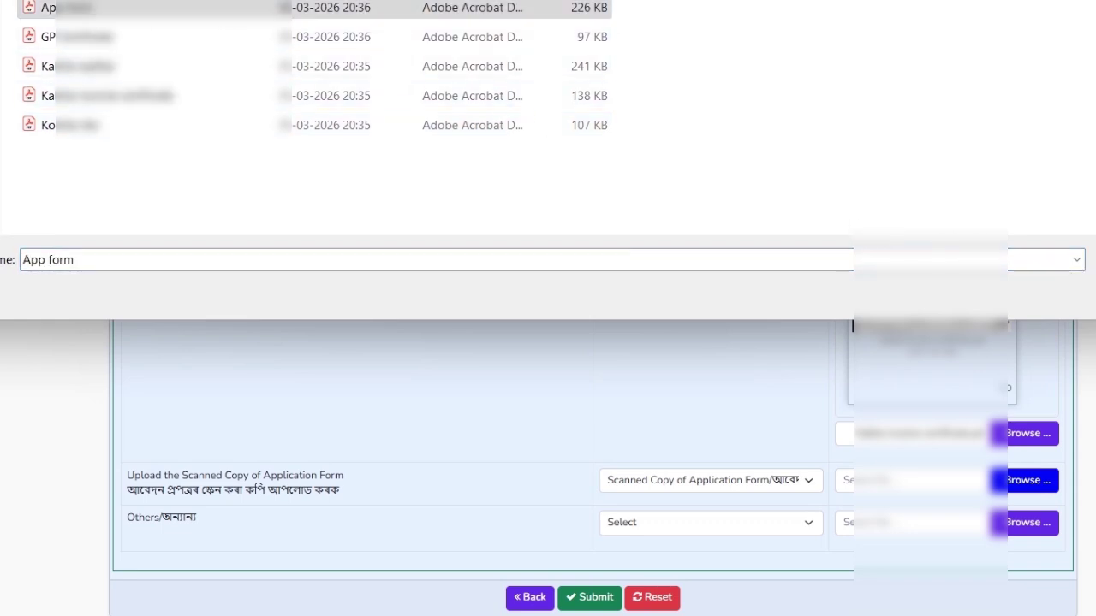
# - For the Others enclosure, choose Others as the document type and attach the GP certificate PDF
pyautogui.scroll(-3, 316, 419)
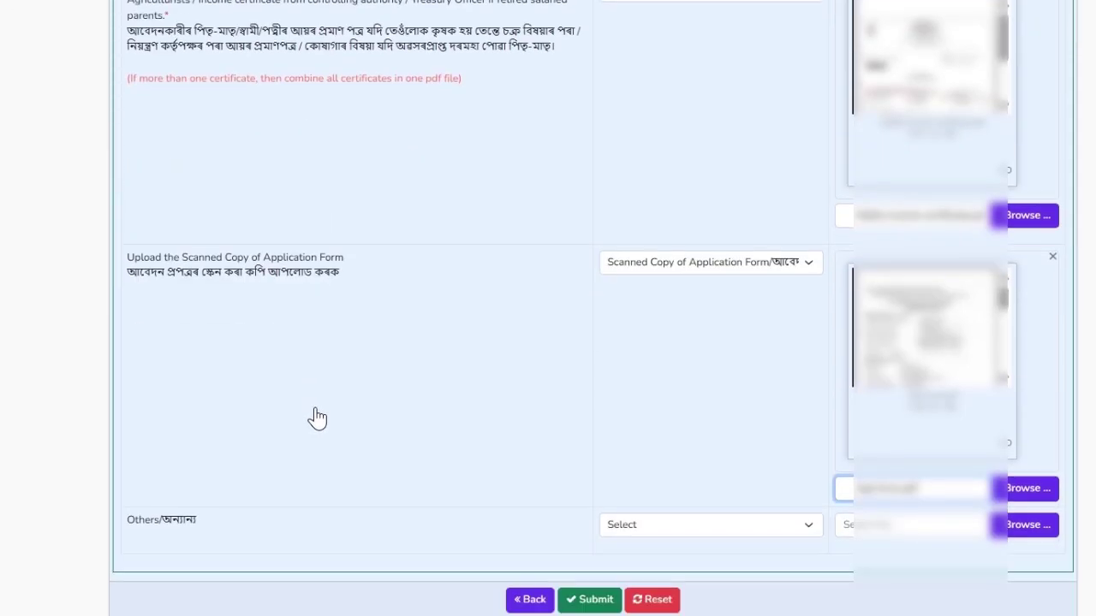
pyautogui.moveTo(130, 517); pyautogui.dragTo(264, 523)
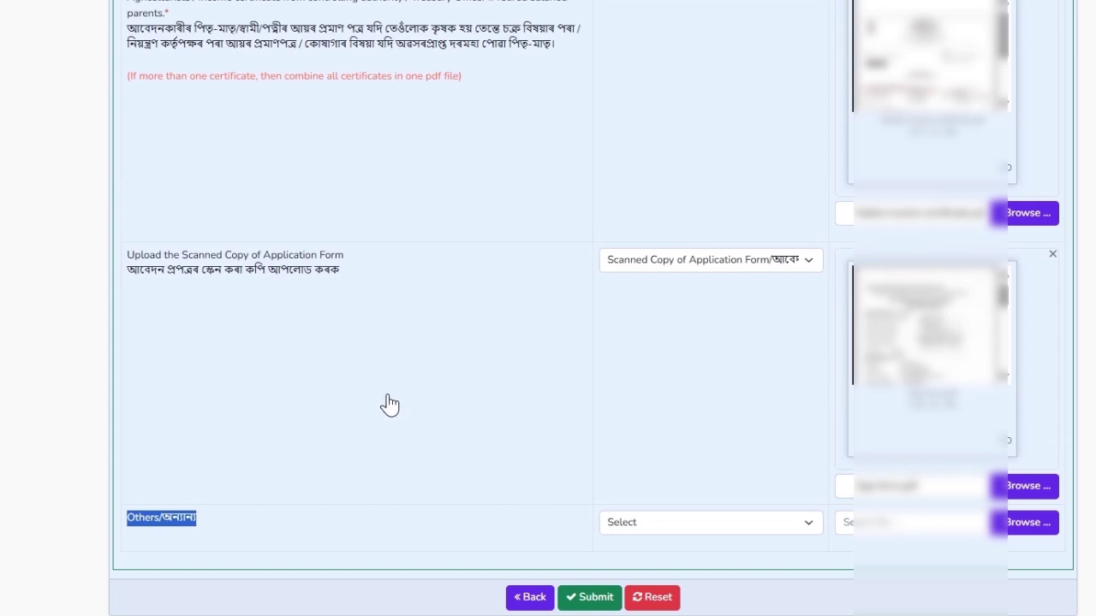
pyautogui.click(724, 531)
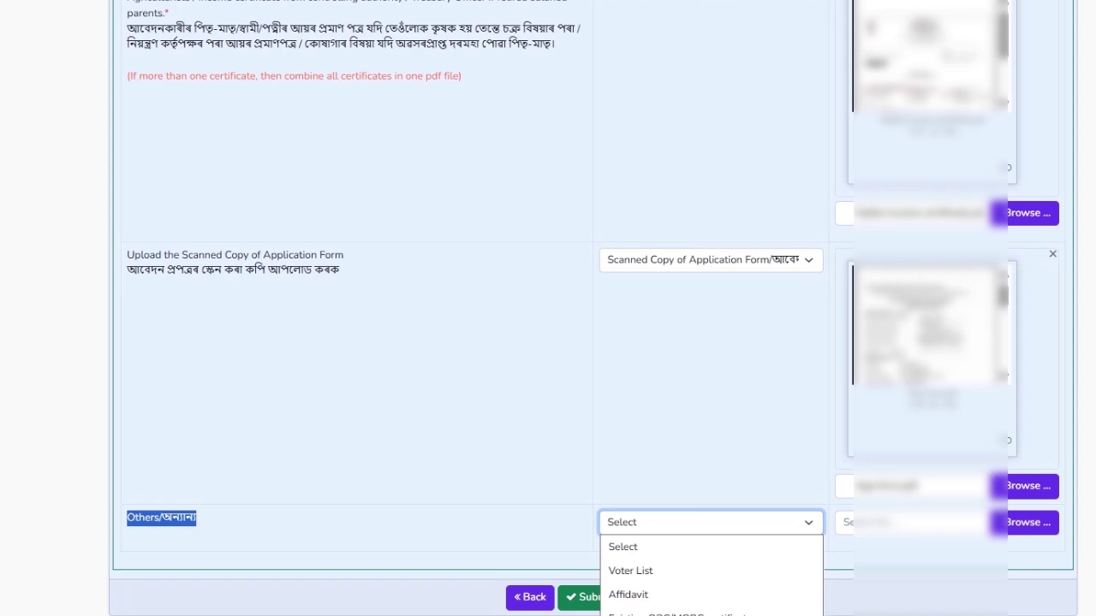
pyautogui.click(685, 615)
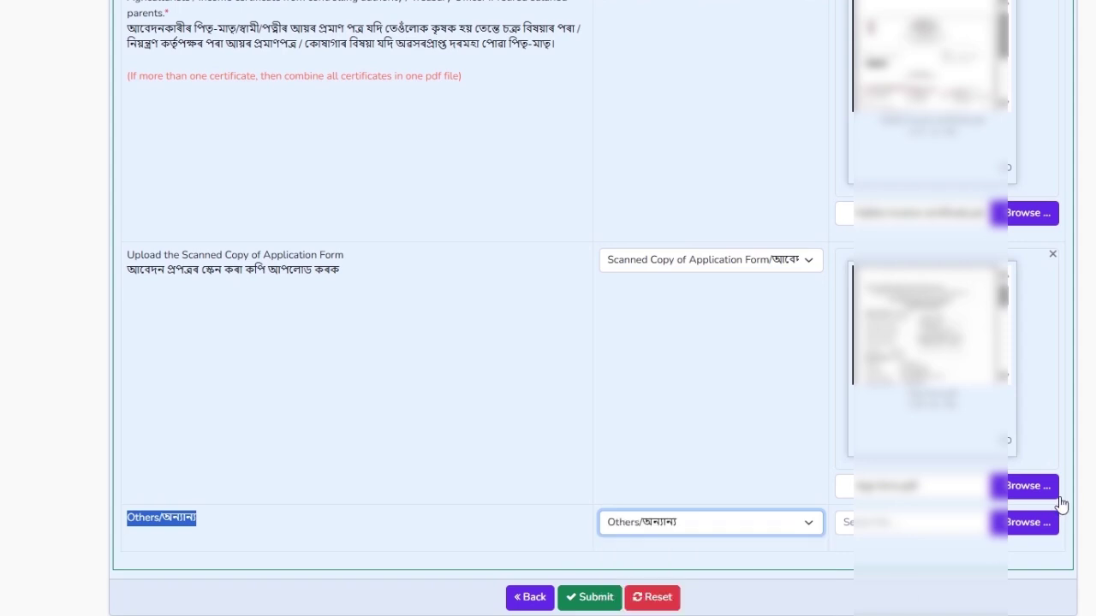
pyautogui.click(1024, 523)
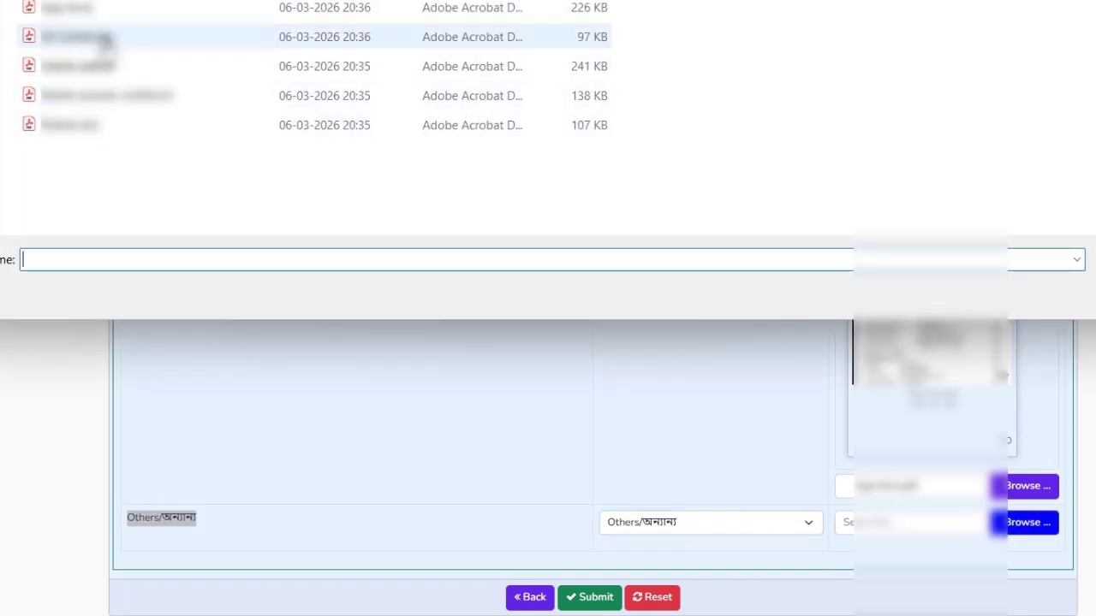
pyautogui.click(105, 38)
pyautogui.press('Return')
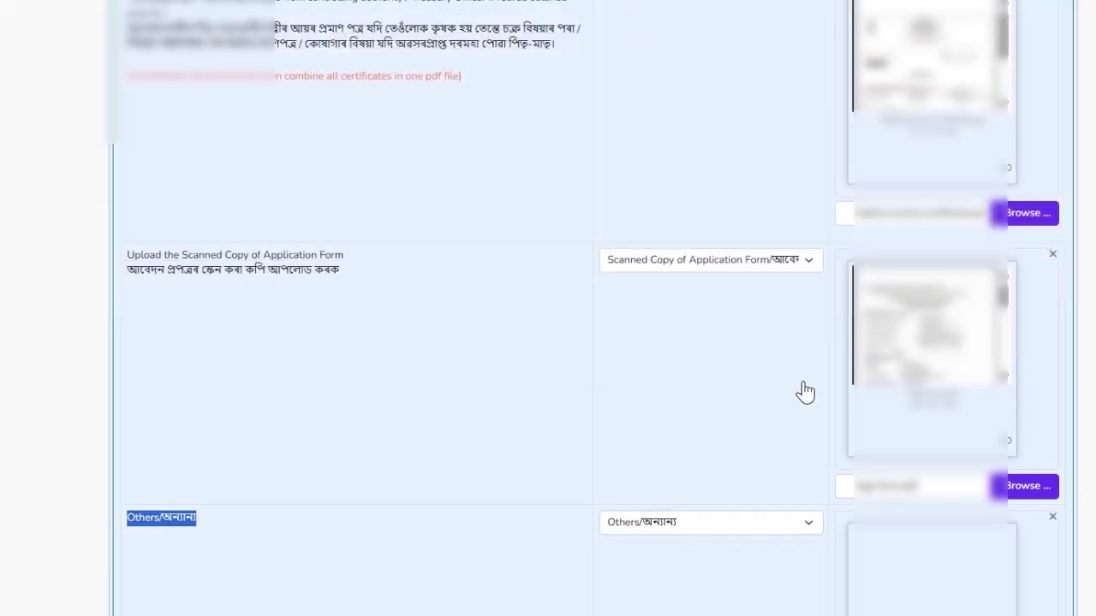
# - Submit the enclosures and review the applicant details, address, financial status and attached enclosures in the application preview
pyautogui.scroll(-3, 793, 409)
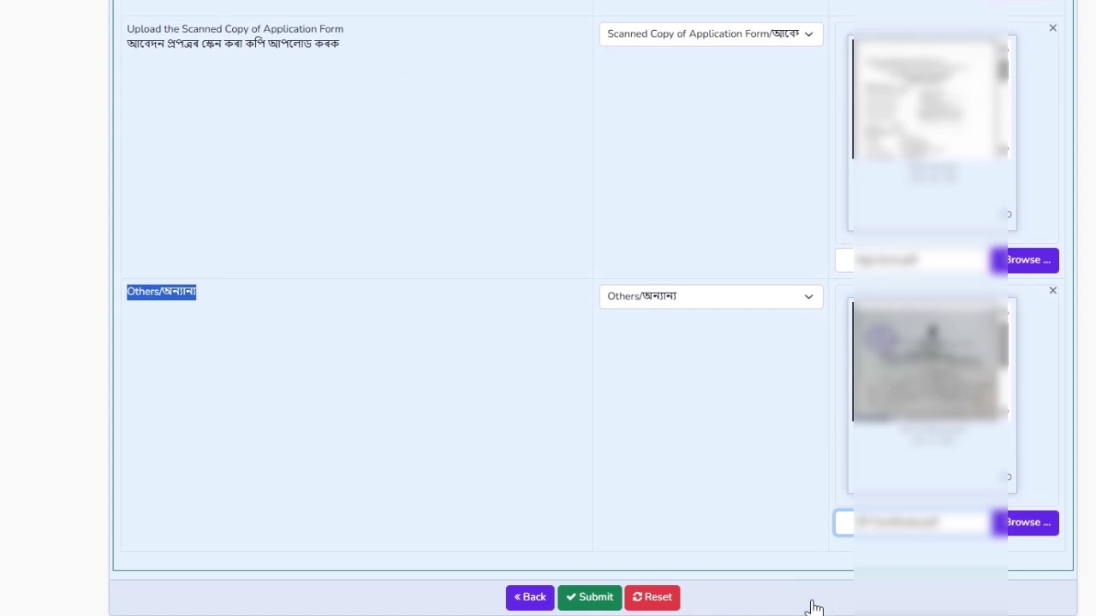
pyautogui.click(606, 590)
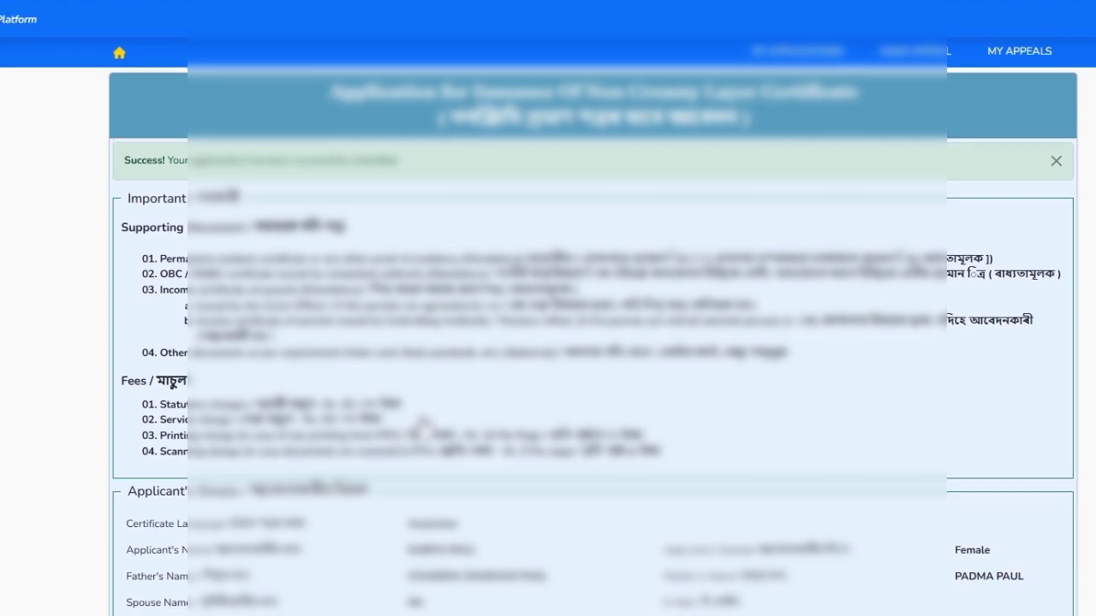
pyautogui.scroll(-3, 431, 403)
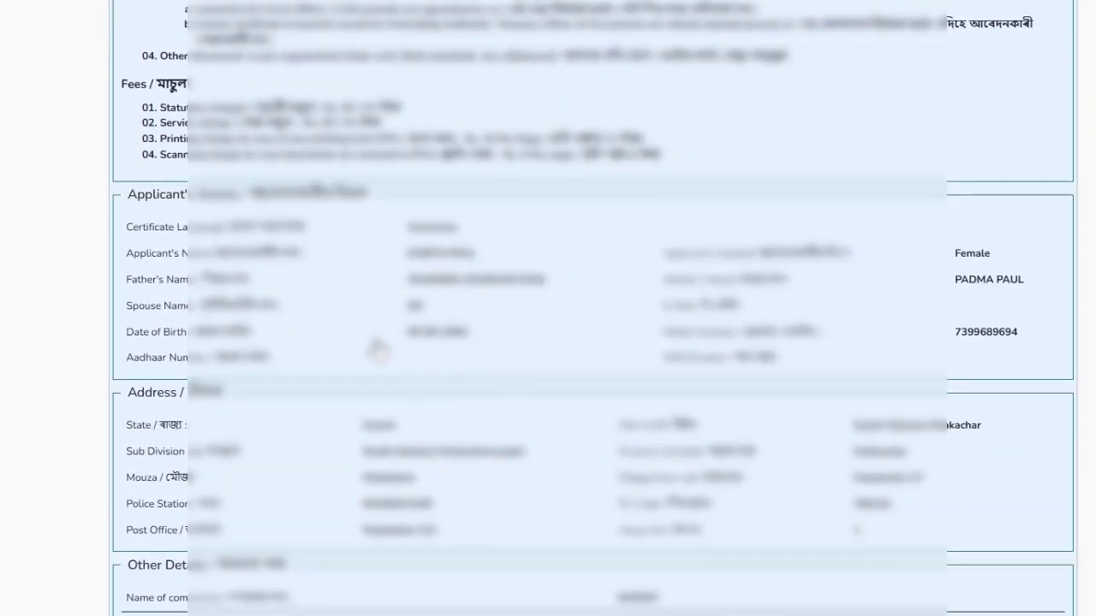
pyautogui.scroll(-5, 377, 349)
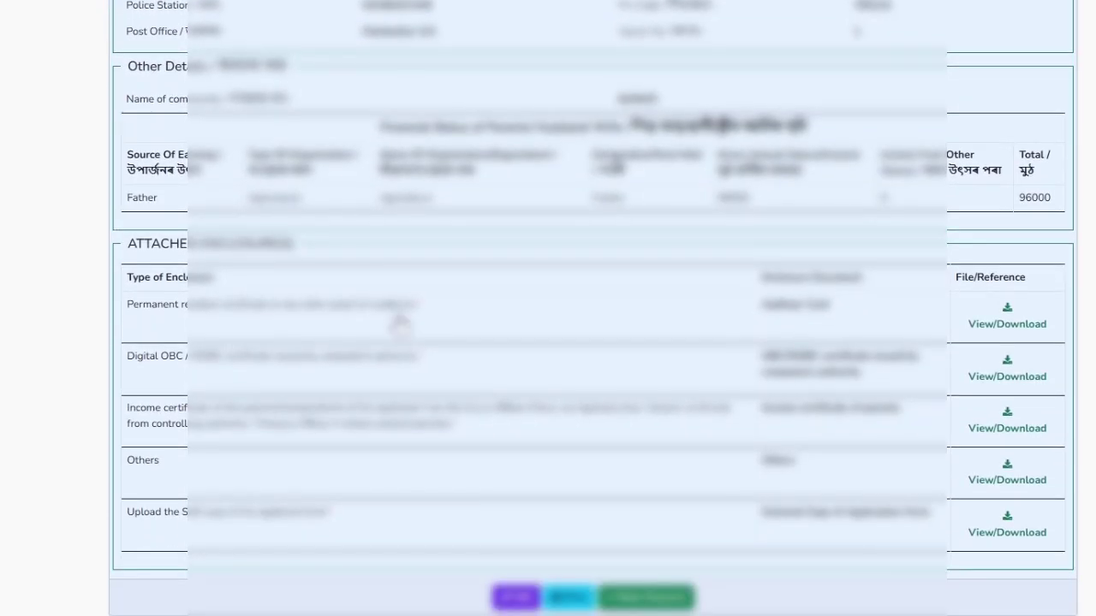
pyautogui.scroll(7, 416, 299)
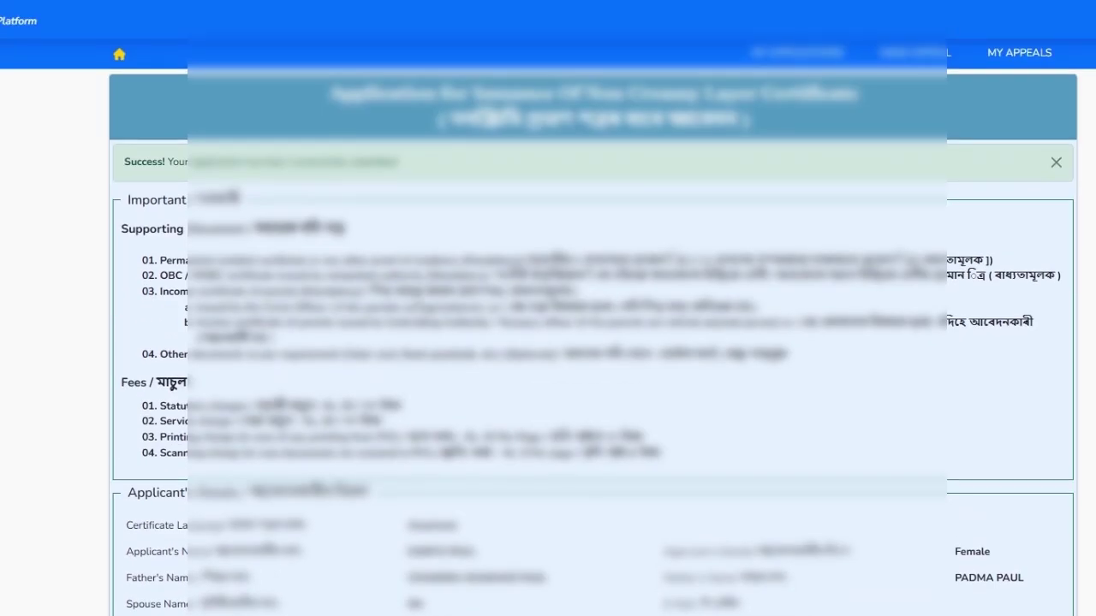
pyautogui.scroll(-2, 416, 299)
pyautogui.scroll(-5, 416, 306)
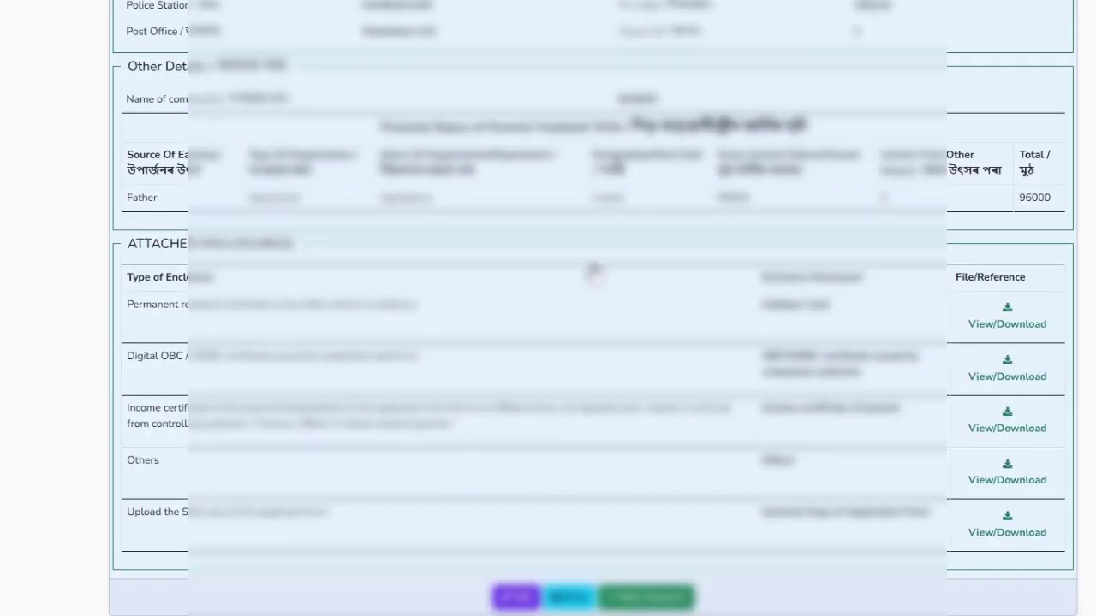
# - Check the attached permanent residence proof, close it, and proceed from the application preview to payment
pyautogui.click(996, 328)
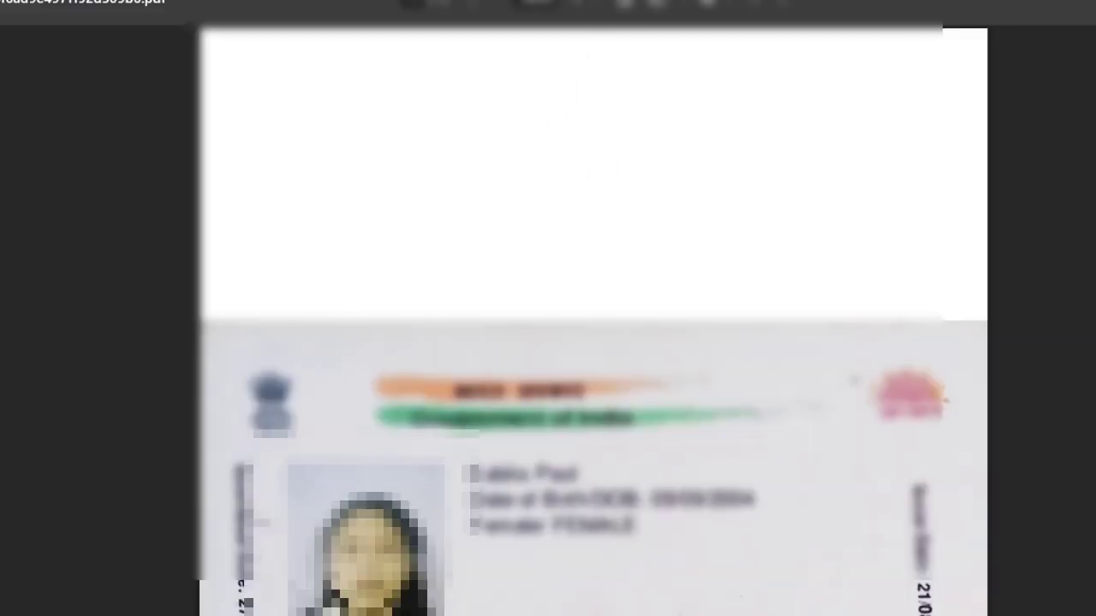
pyautogui.hotkey('ctrl', 'w')
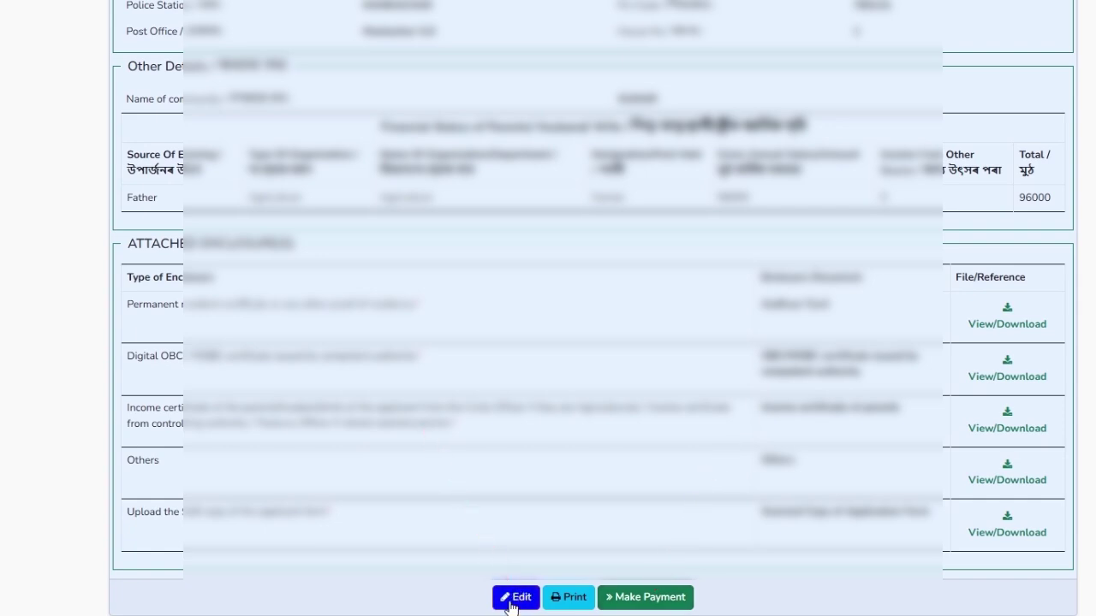
pyautogui.click(648, 603)
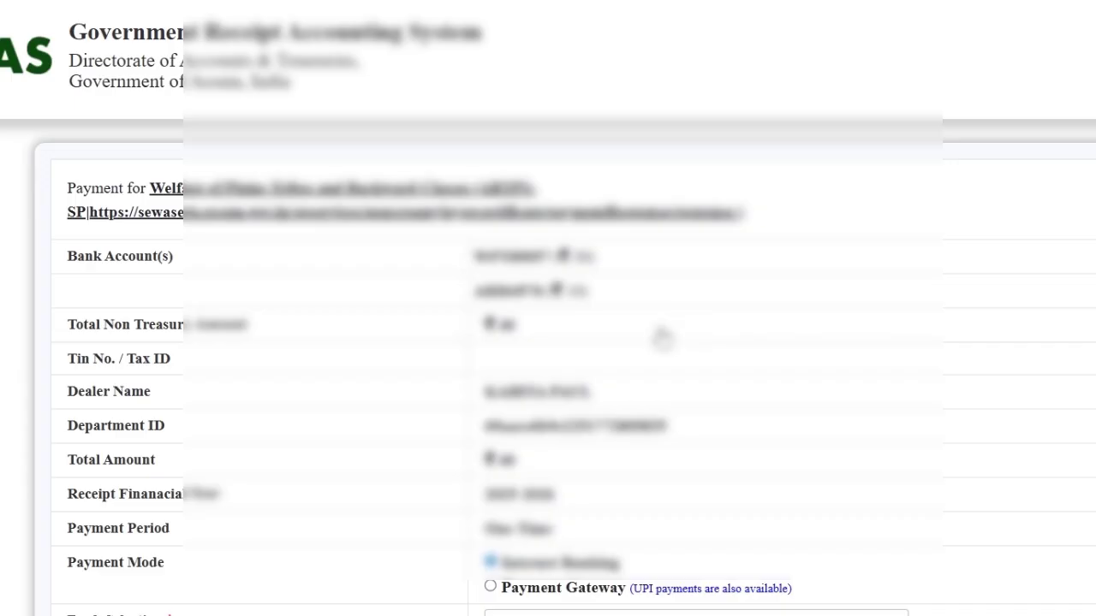
# - Set the payment mode to Payment Gateway with IDFC FIRST BANK, agree to the challan declaration and proceed for payment
pyautogui.scroll(-2, 499, 327)
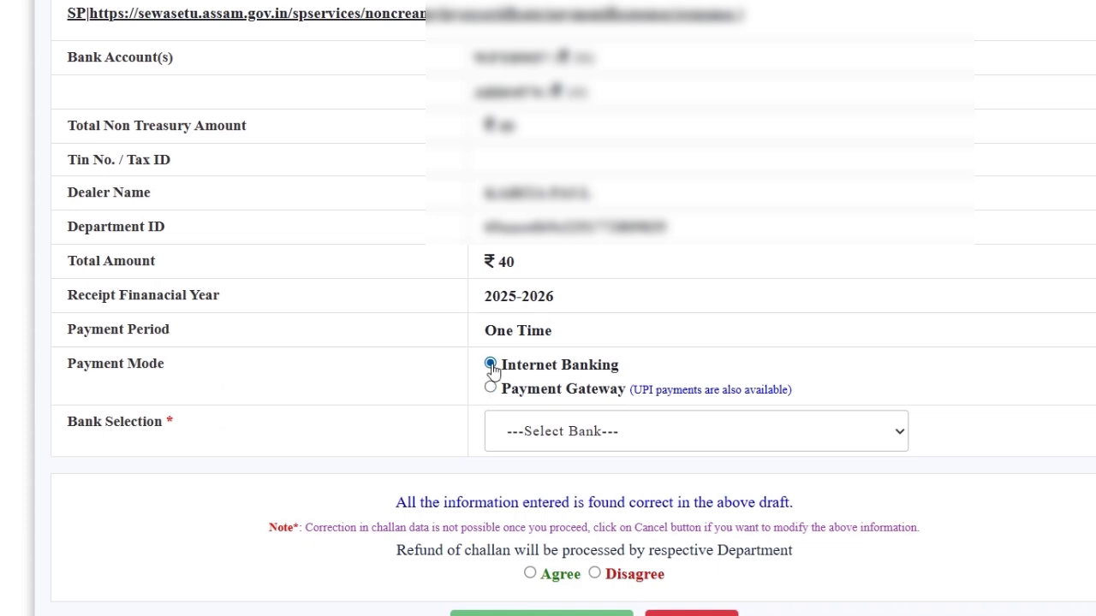
pyautogui.click(490, 390)
pyautogui.click(600, 433)
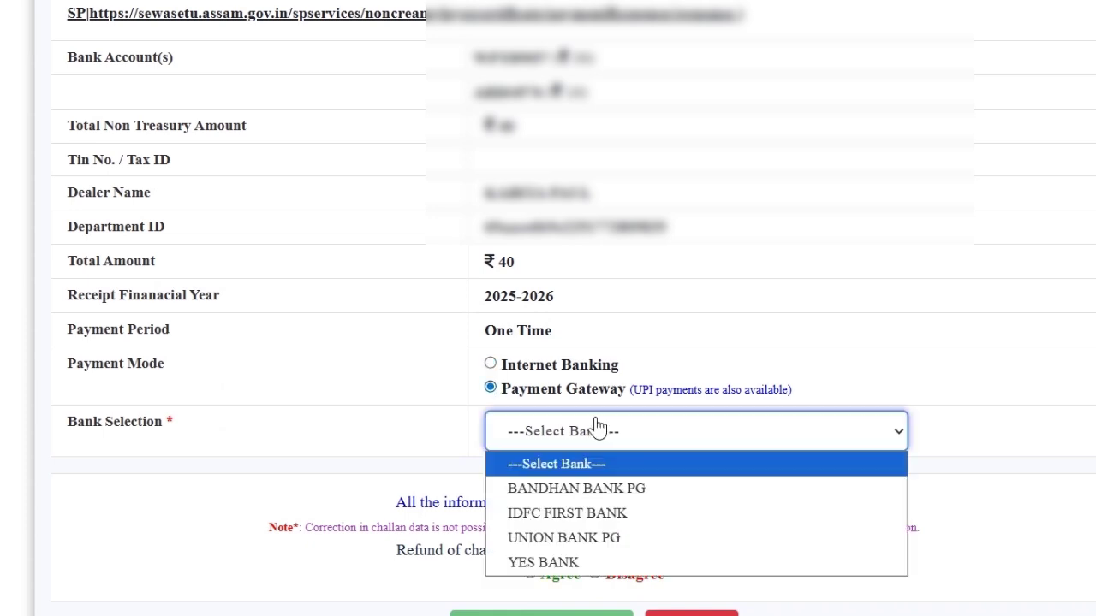
pyautogui.click(582, 512)
pyautogui.scroll(-1, 548, 497)
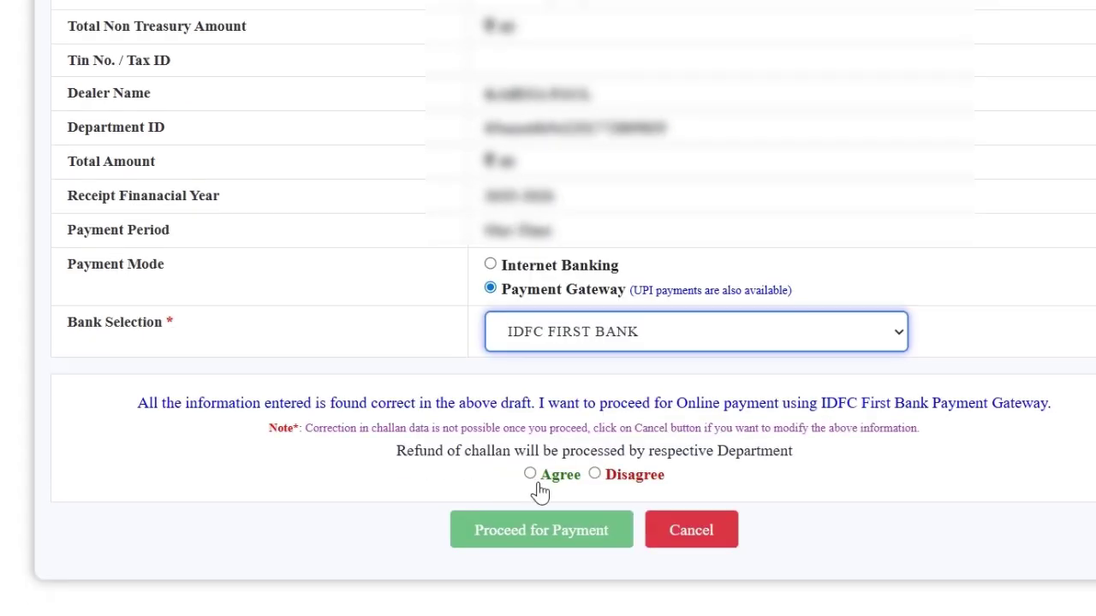
pyautogui.click(529, 474)
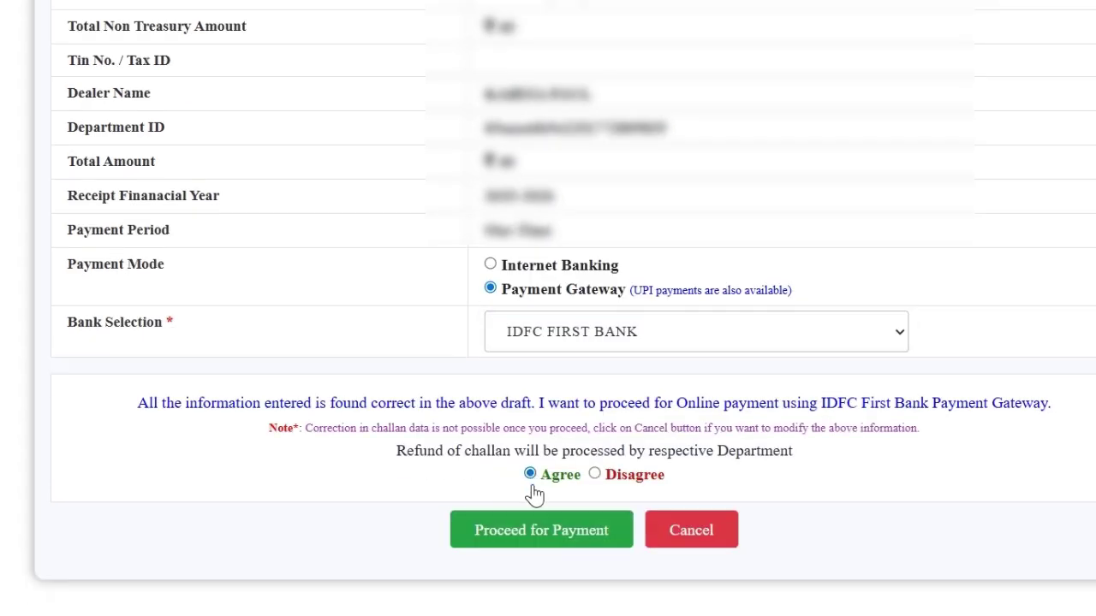
pyautogui.click(528, 531)
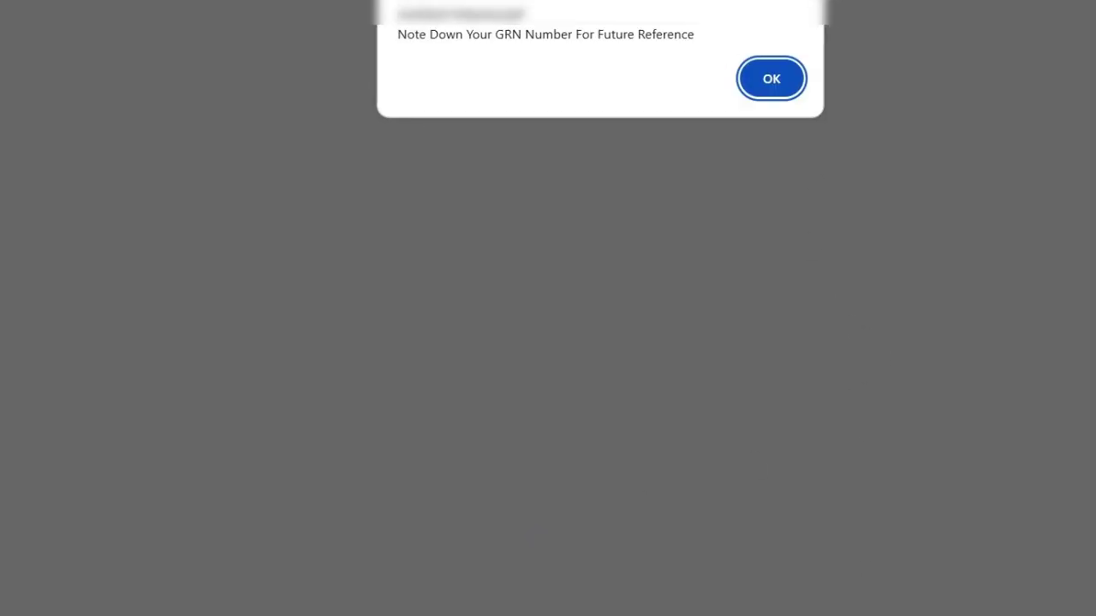
# - Dismiss the GRN number notice, accept the Terms and Conditions of IDFC Bank and proceed to payment
pyautogui.press('Return')
pyautogui.moveTo(84, 320); pyautogui.dragTo(210, 347)
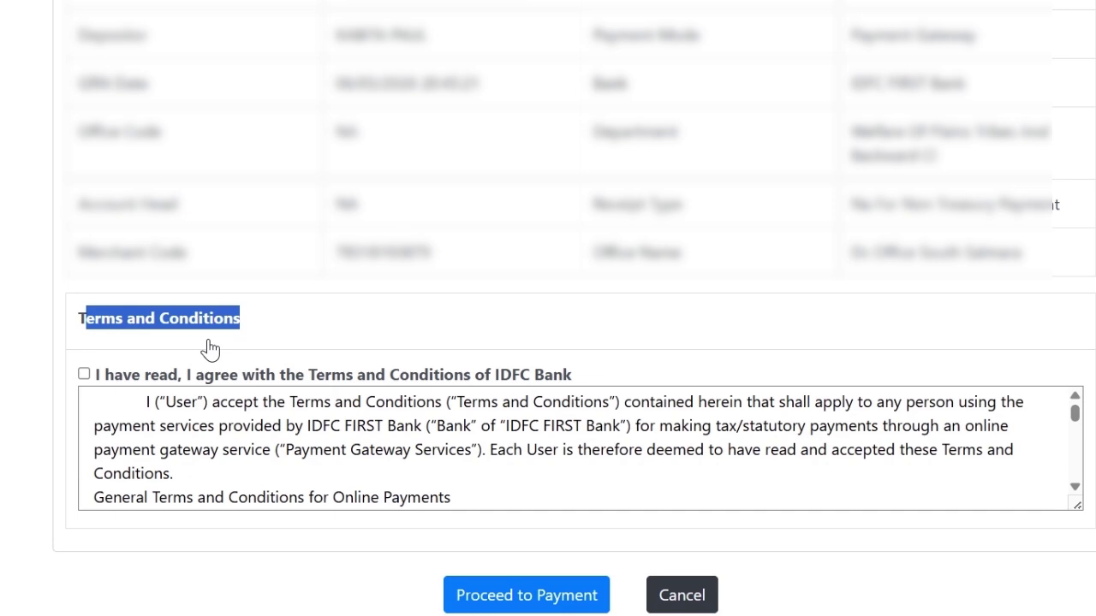
pyautogui.click(84, 374)
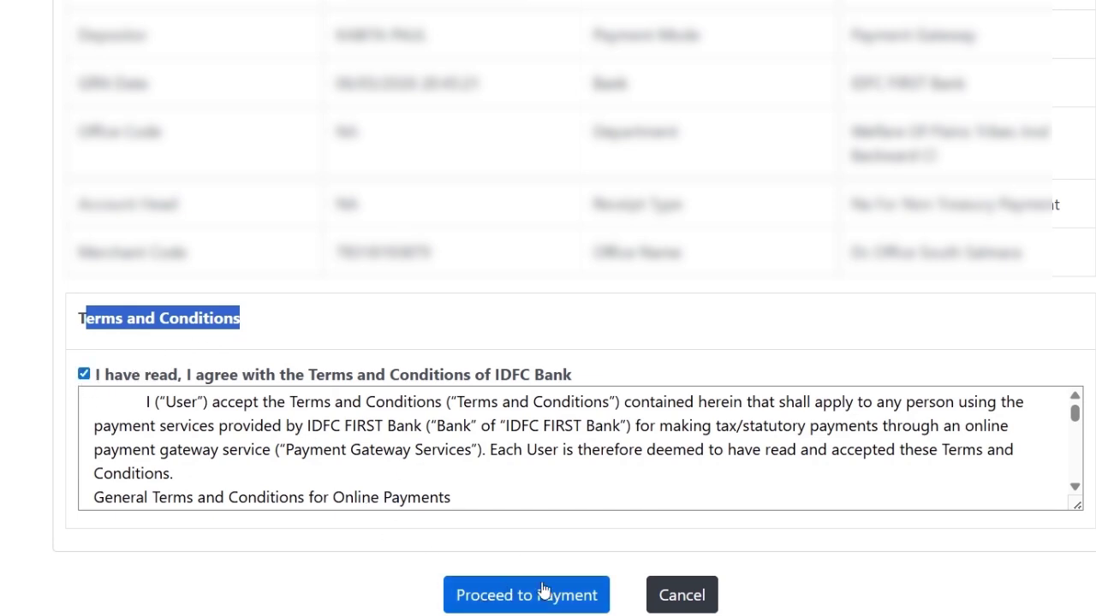
pyautogui.click(516, 597)
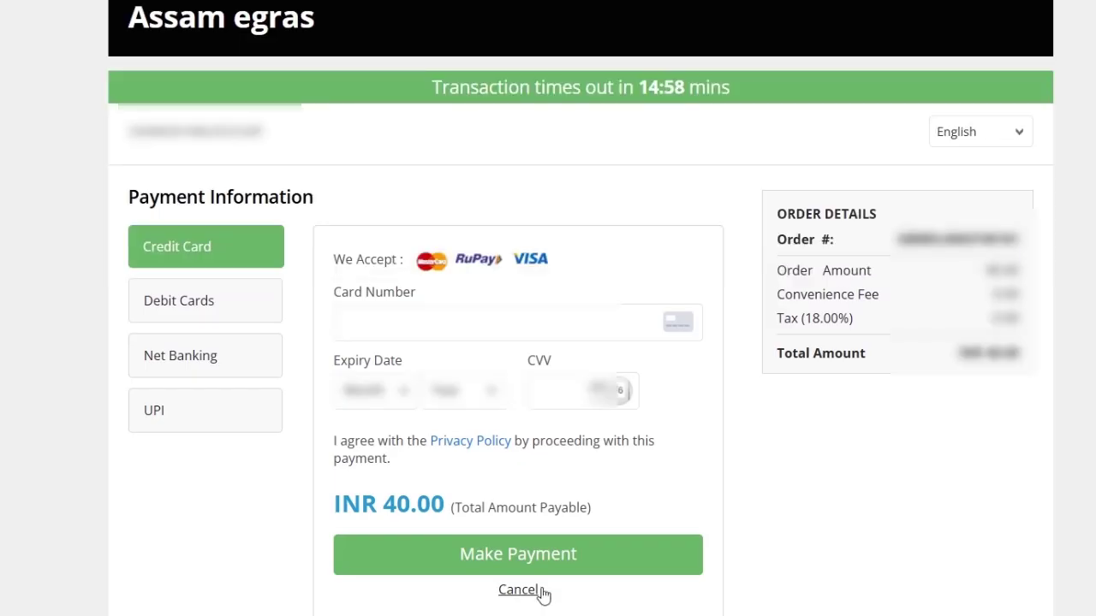
# - Select debit card as the payment method, fill in the card number, expiry date and CVV, and submit the INR 40.00 payment
pyautogui.click(174, 298)
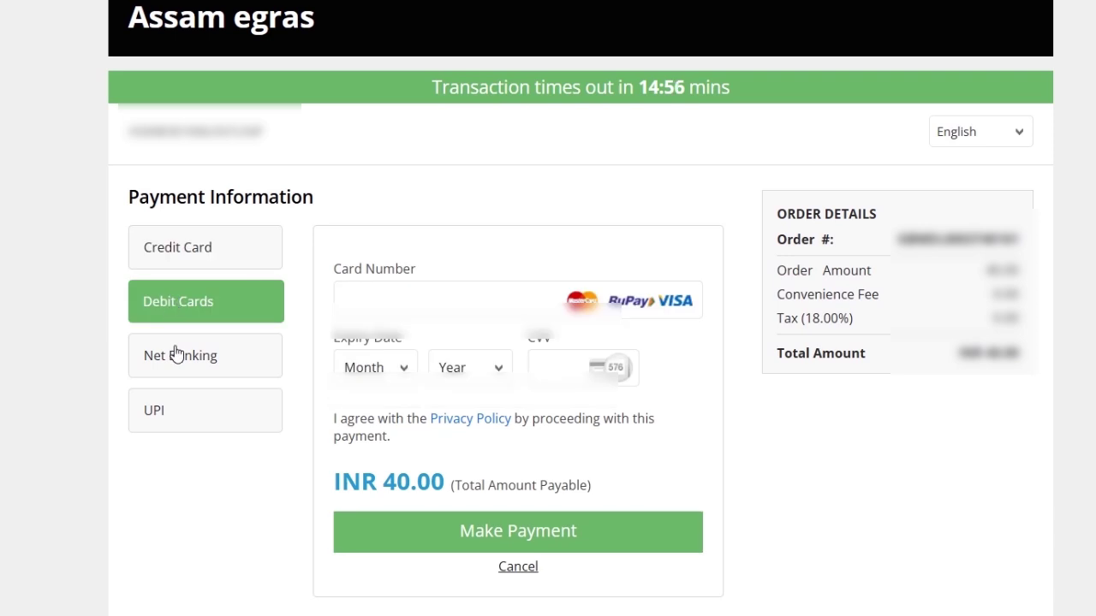
pyautogui.click(174, 355)
pyautogui.click(180, 410)
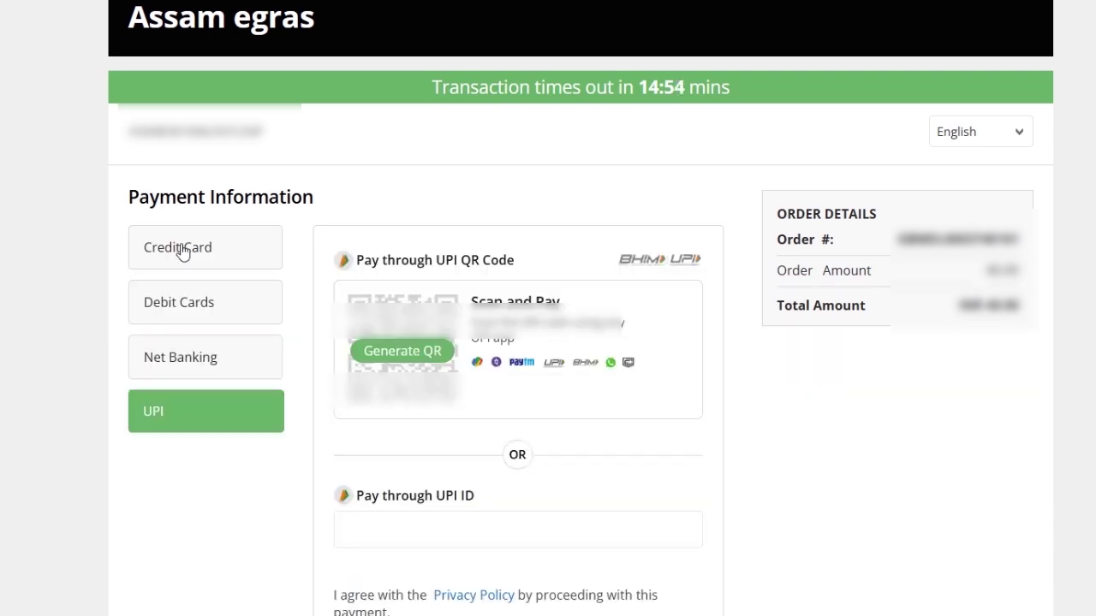
pyautogui.click(175, 301)
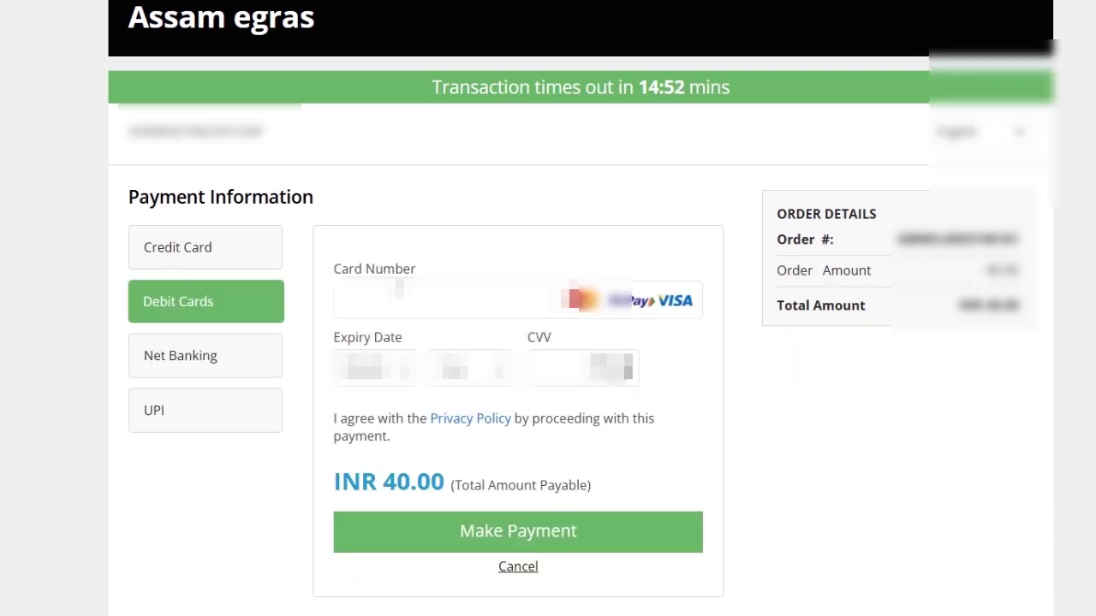
pyautogui.click(493, 532)
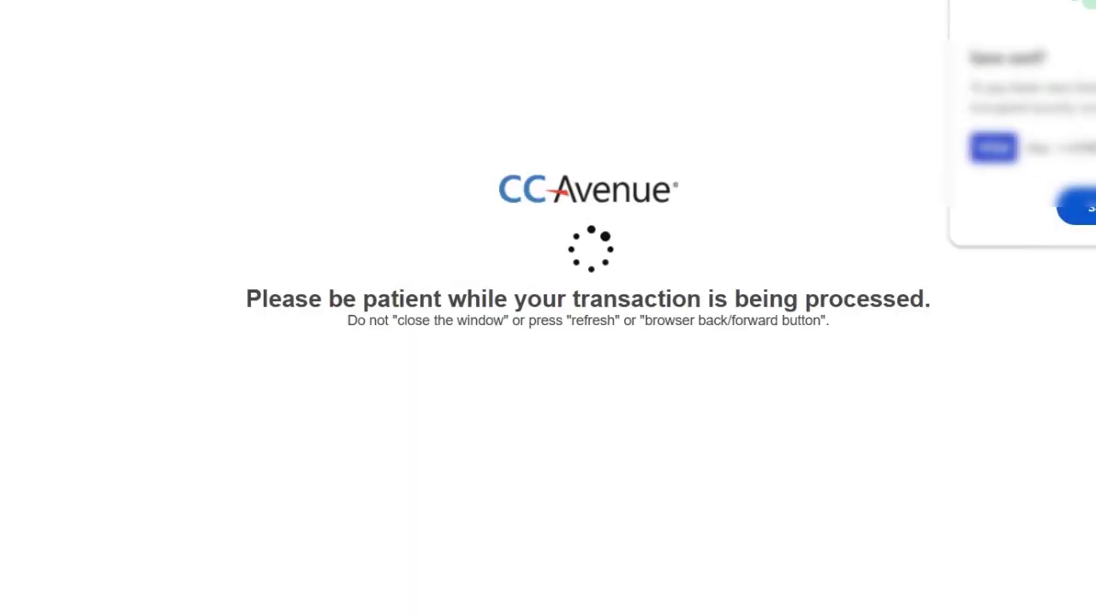
# - Authenticate the card payment by entering the one-time password (OTP) and confirming the payment
pyautogui.click(496, 362)
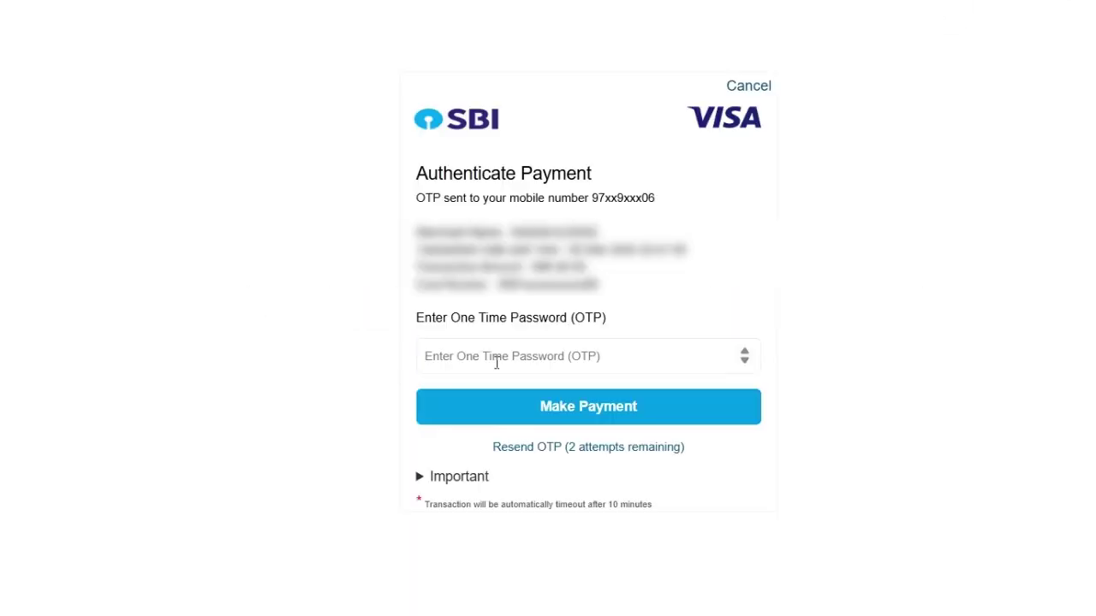
pyautogui.write('••')
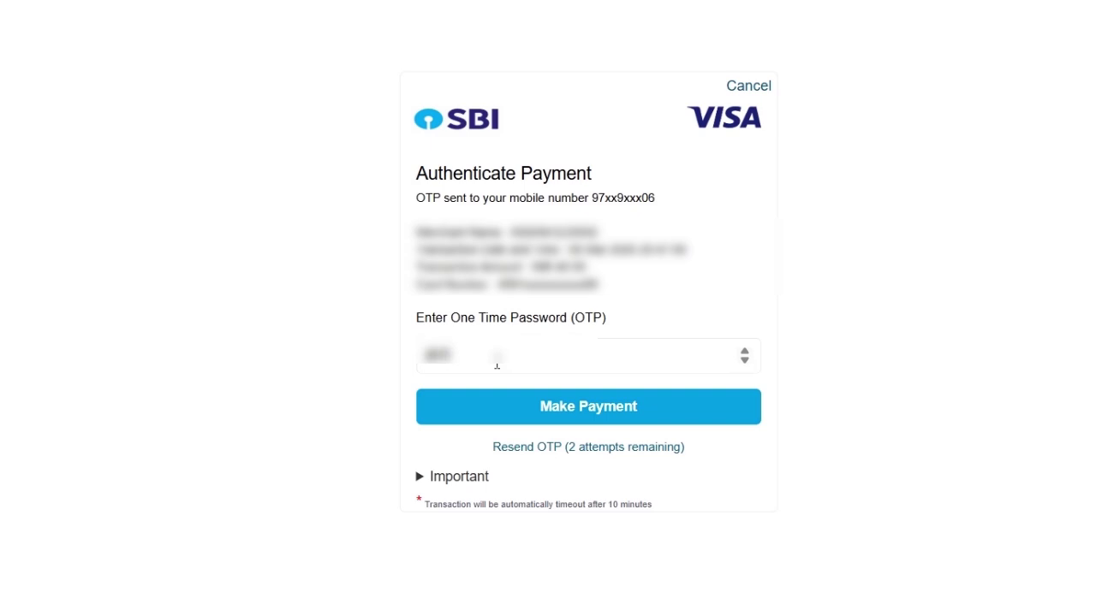
pyautogui.write('•••')
pyautogui.click(571, 416)
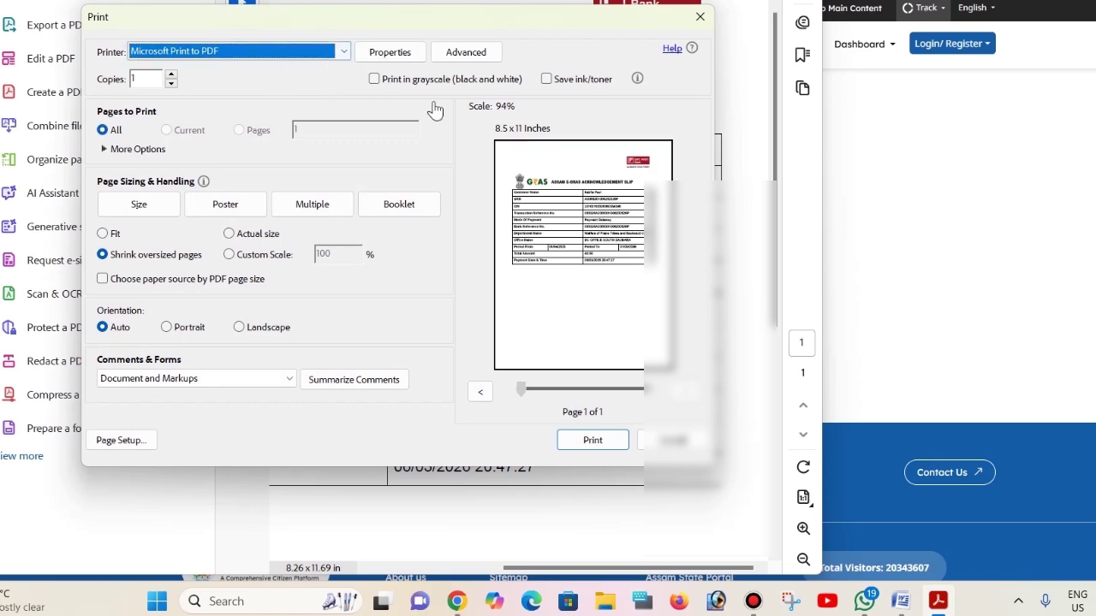
# - Print the Assam E-GRAS acknowledgement slip with Microsoft Print to PDF, save it in the applicant's subfolder of blur, and close the slip
pyautogui.click(591, 442)
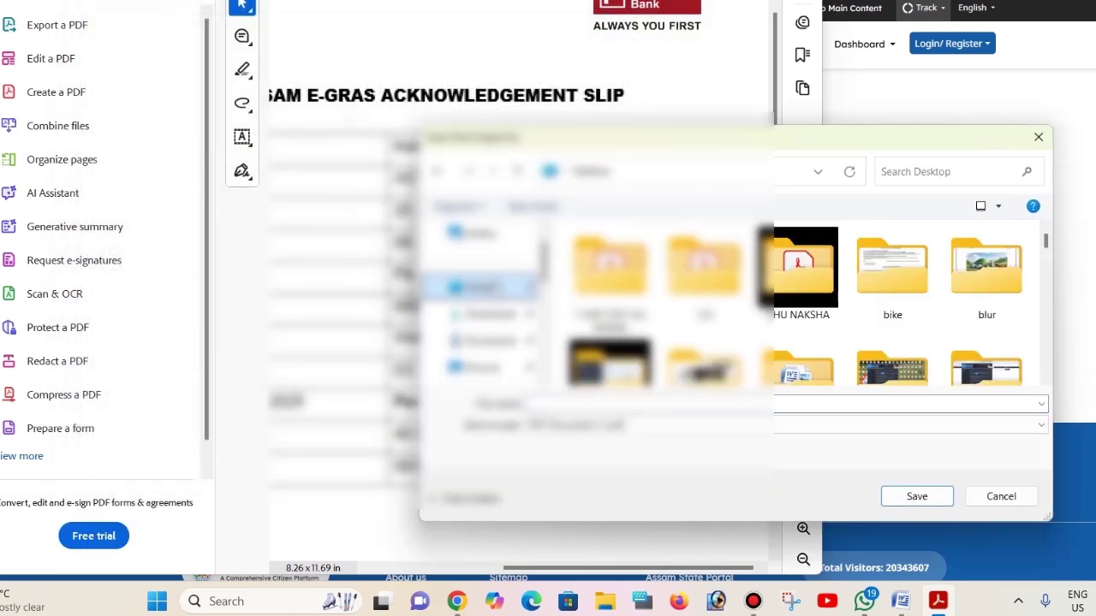
pyautogui.doubleClick(976, 286)
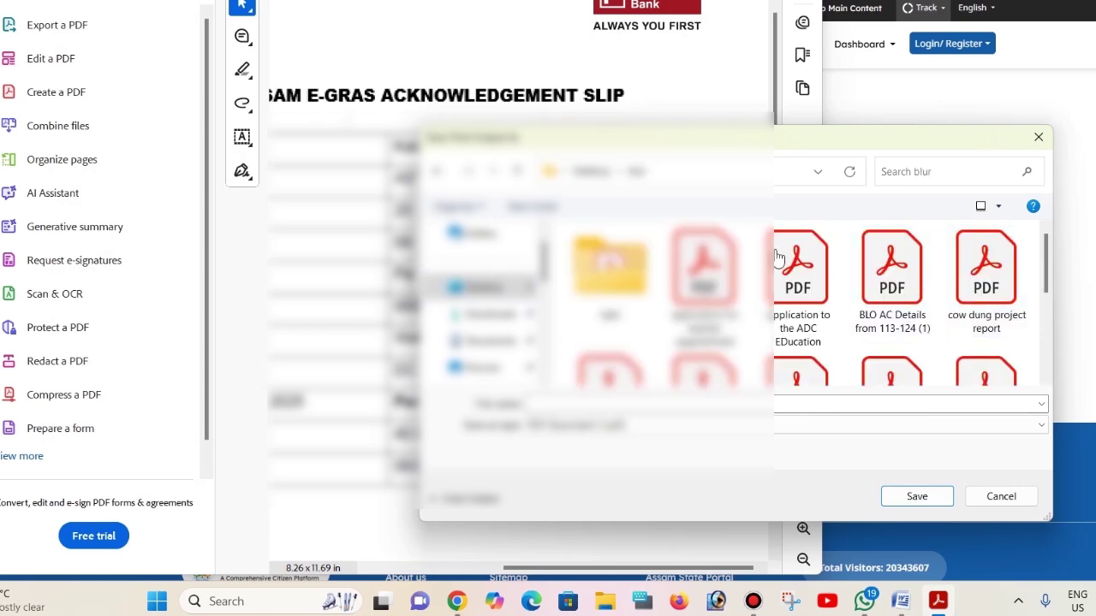
pyautogui.doubleClick(610, 269)
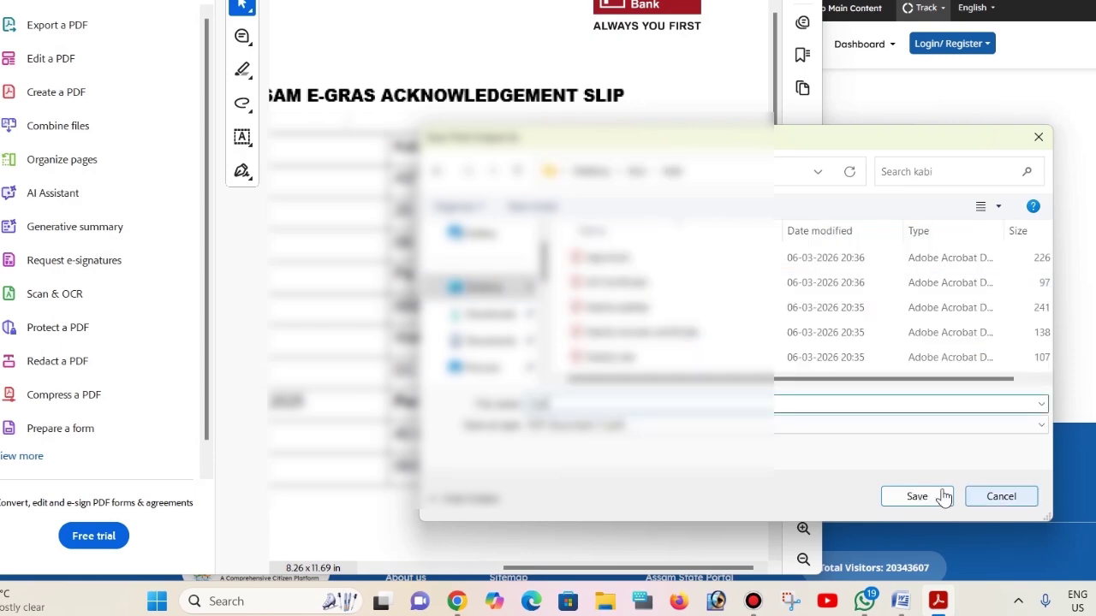
pyautogui.click(916, 497)
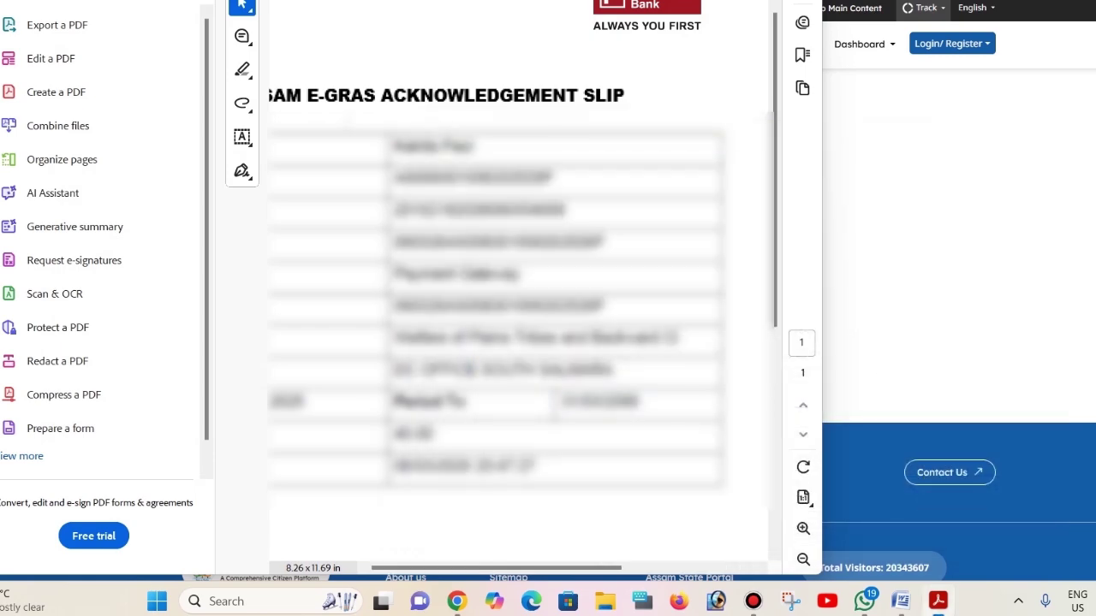
pyautogui.hotkey('alt', 'F4')
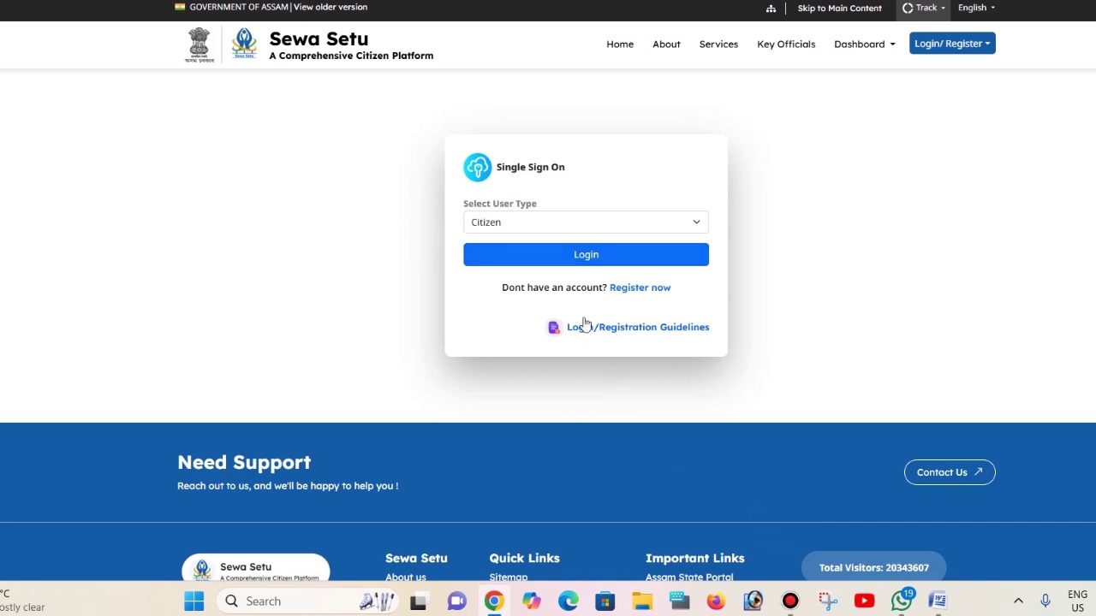
# - Sign in to Sewa Setu as Citizen with the account username and password, consenting to MeriPehchaan's terms, and save the password in the browser
pyautogui.click(508, 225)
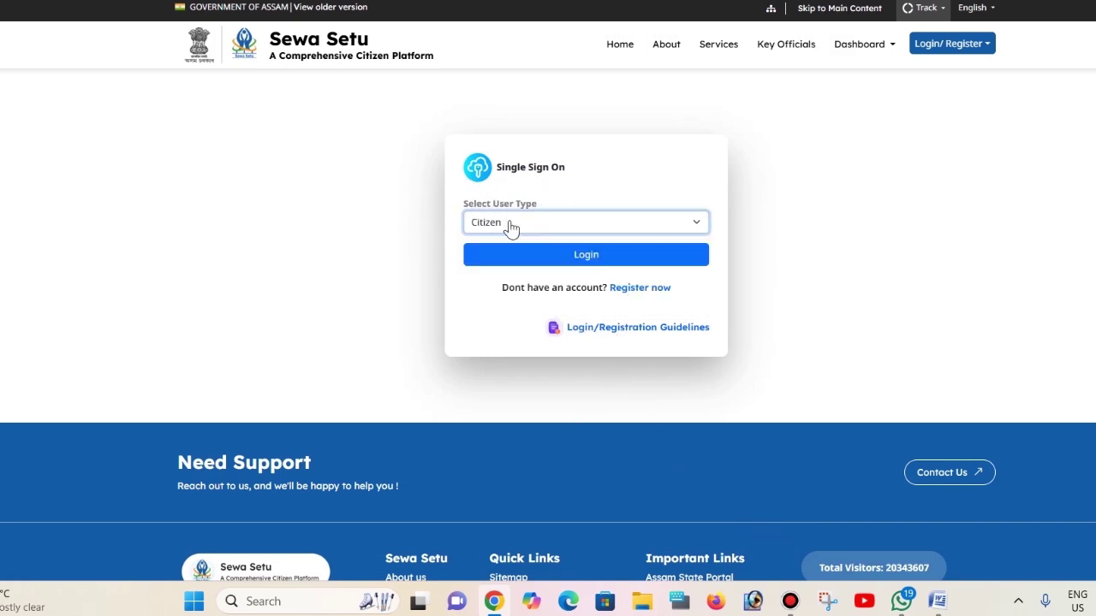
pyautogui.click(561, 262)
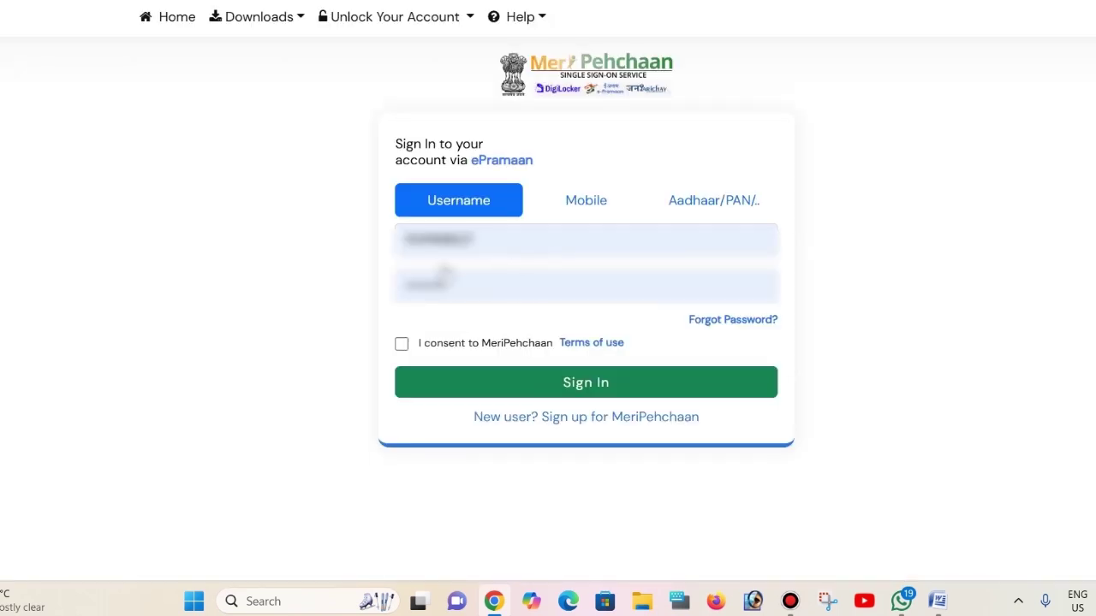
pyautogui.click(434, 283)
pyautogui.click(401, 394)
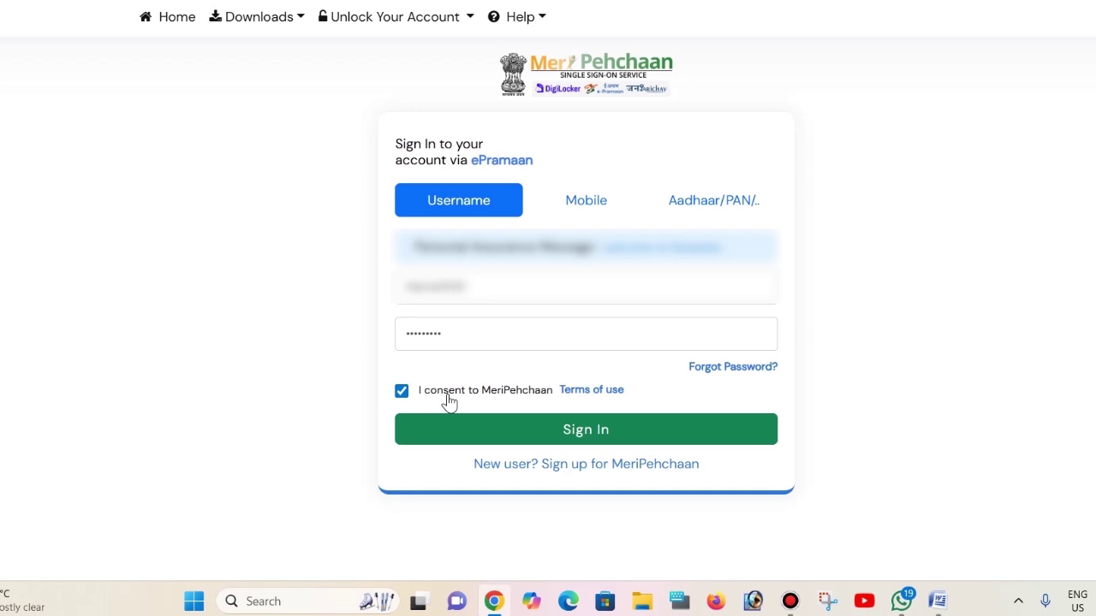
pyautogui.click(568, 431)
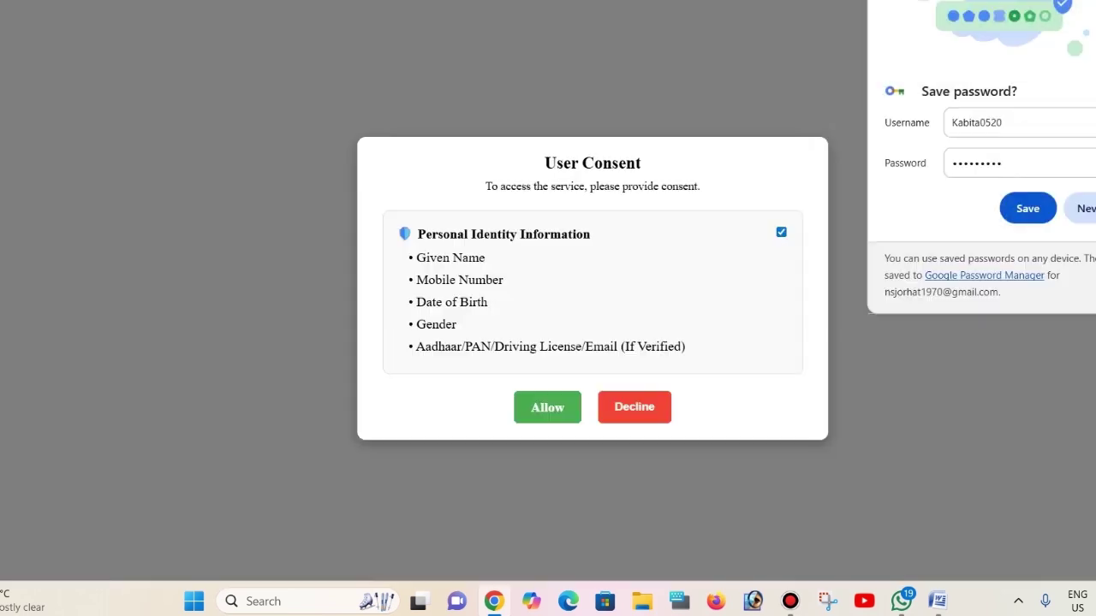
pyautogui.click(1030, 209)
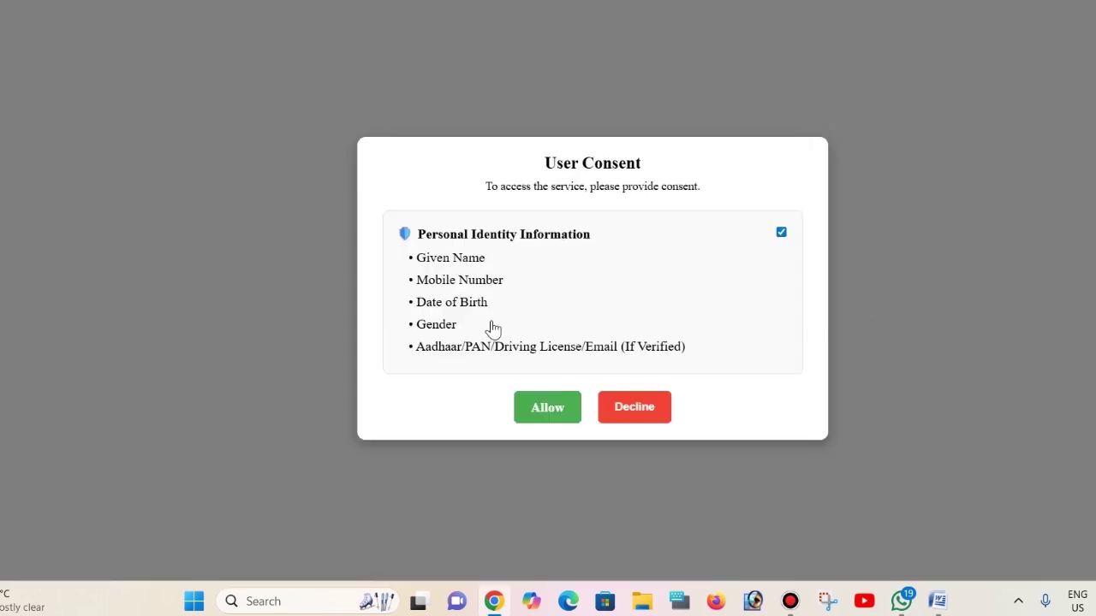
# - Allow sharing of the personal identity information and skip linking the Digilocker account
pyautogui.click(548, 408)
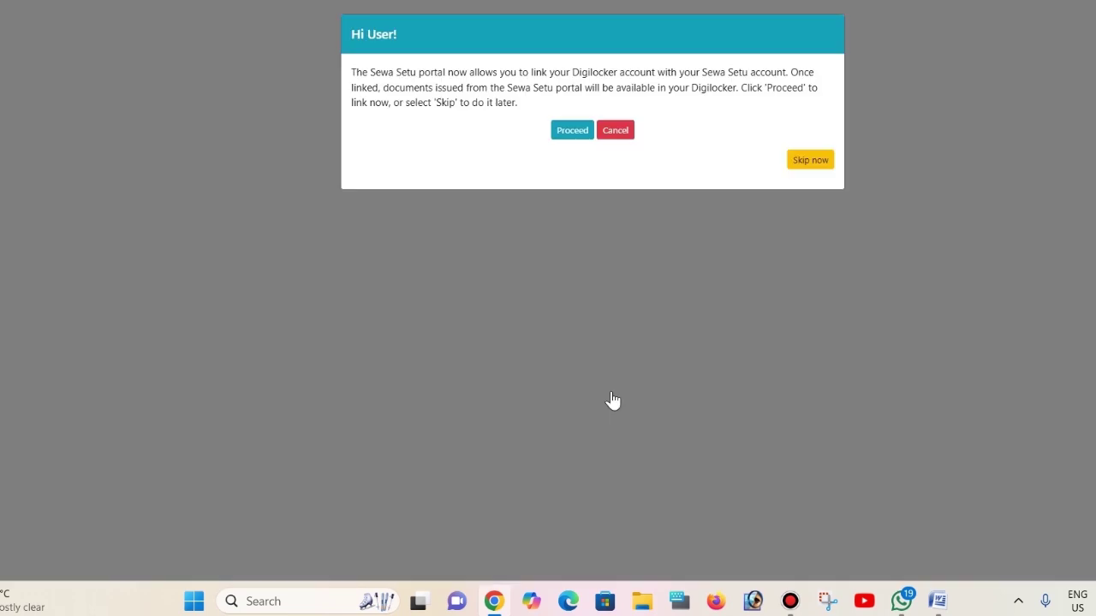
pyautogui.click(808, 161)
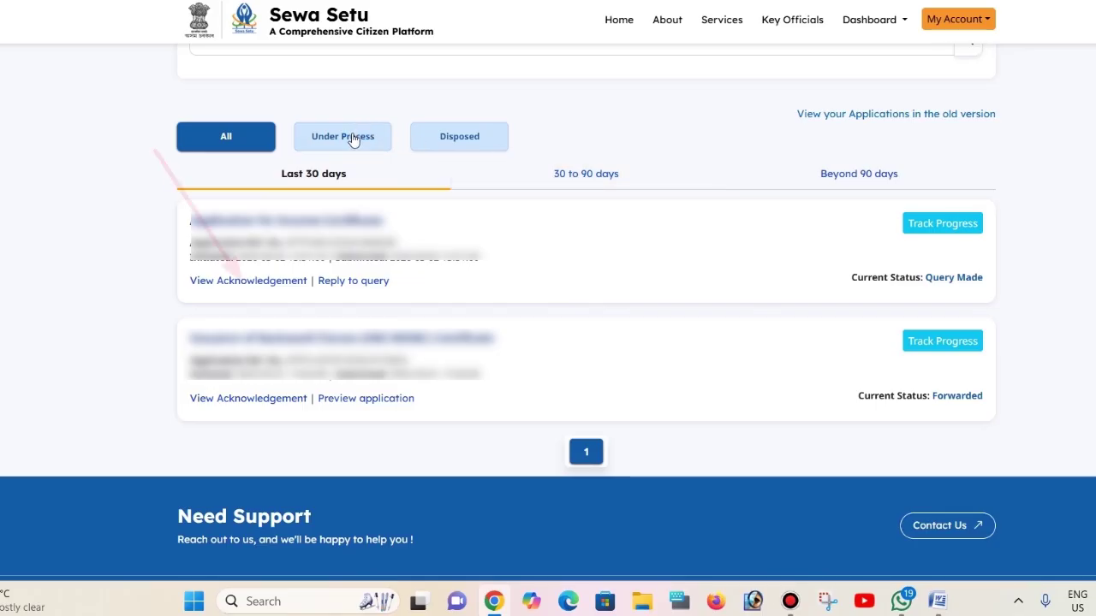
# - Filter the submitted applications to those Under Process
pyautogui.click(354, 140)
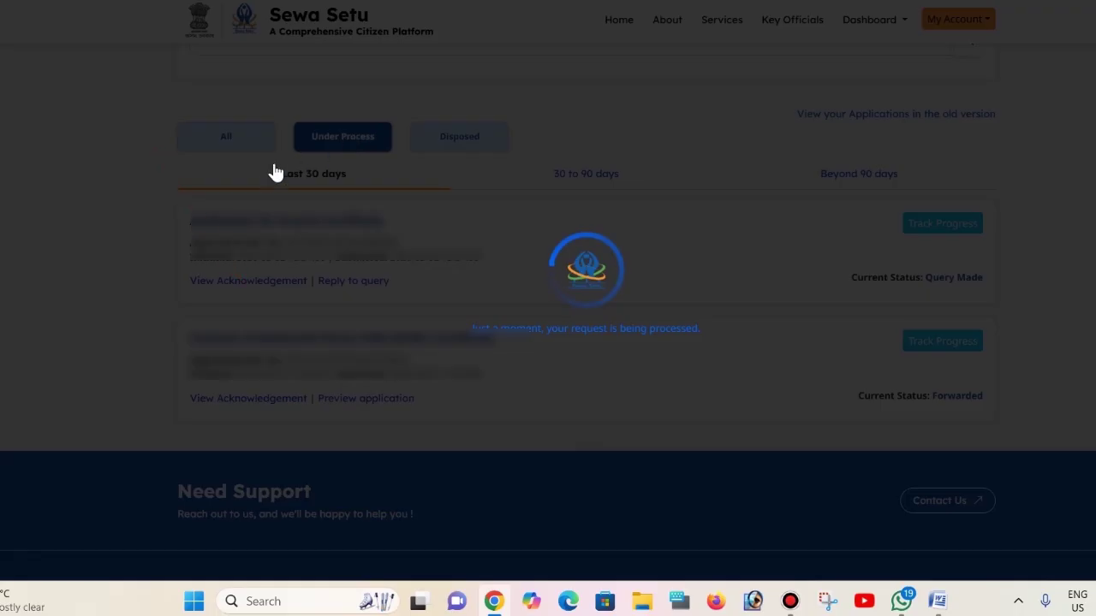